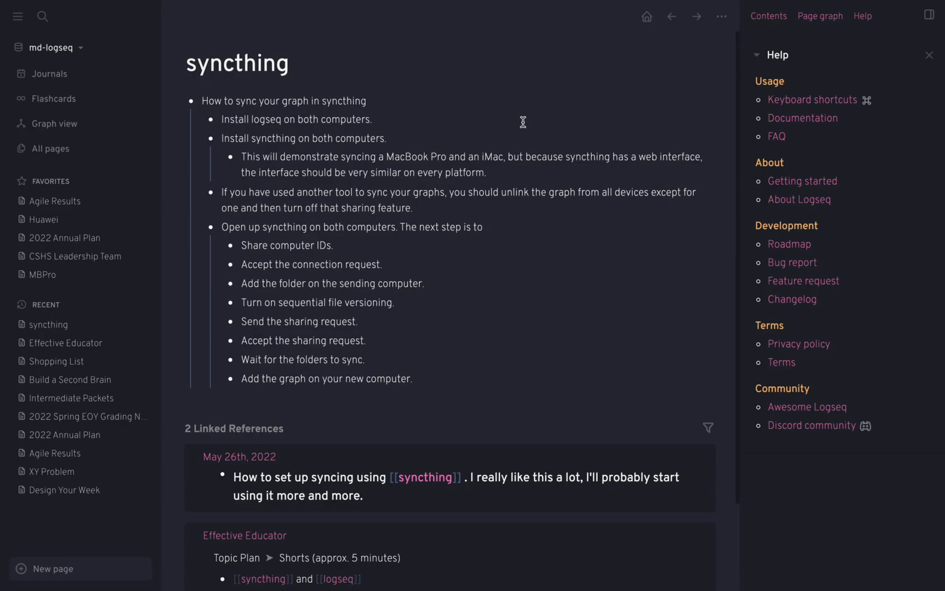
# Show the list of graphs available in Logseq and close it again.
pyautogui.click(72, 50)
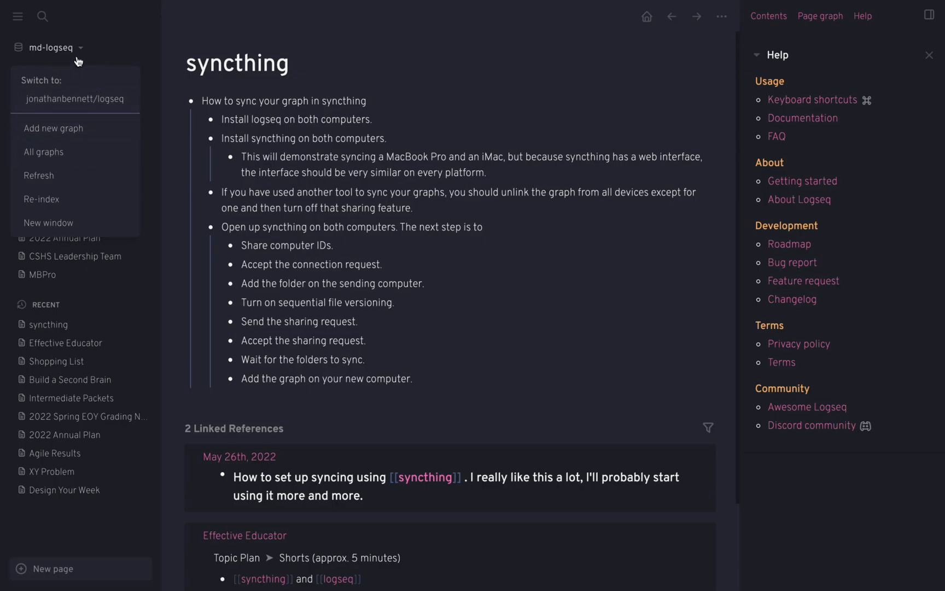
pyautogui.click(82, 51)
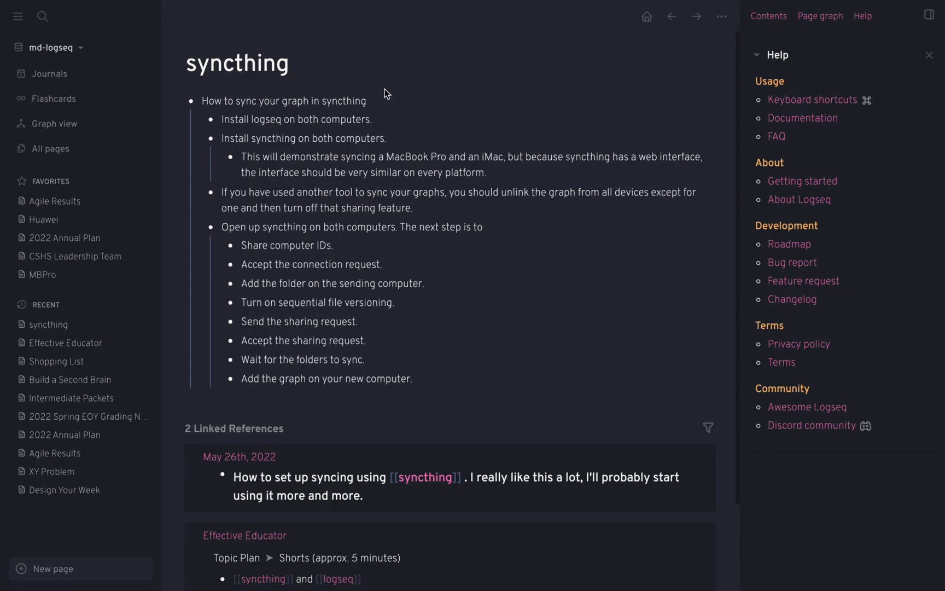
# Switch to the Syncthing web interface in Vivaldi to view this computer's folders and remote devices.
pyautogui.hotkey('ctrl', 'Left')
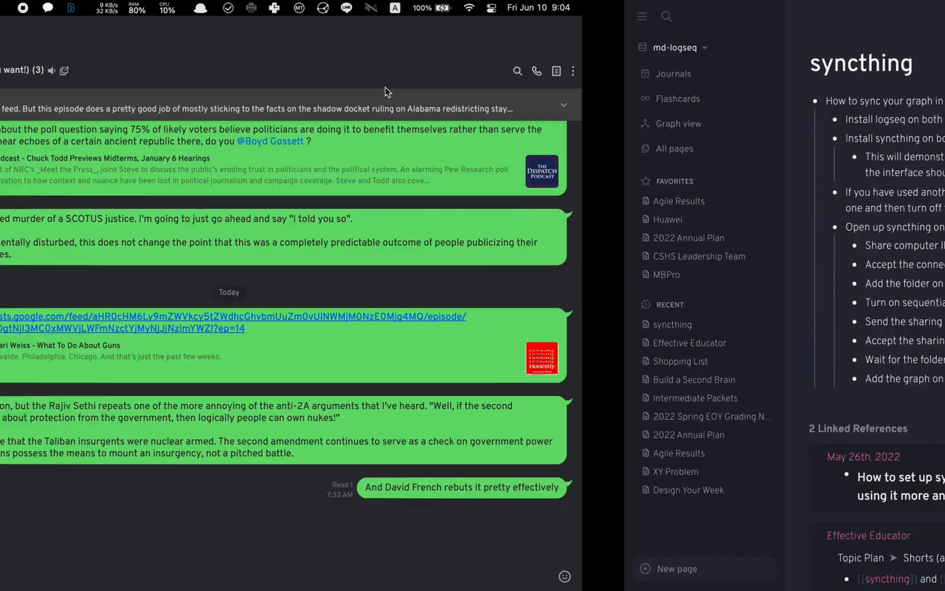
pyautogui.hotkey('ctrl', 'Right')
pyautogui.hotkey('ctrl', 'Right')
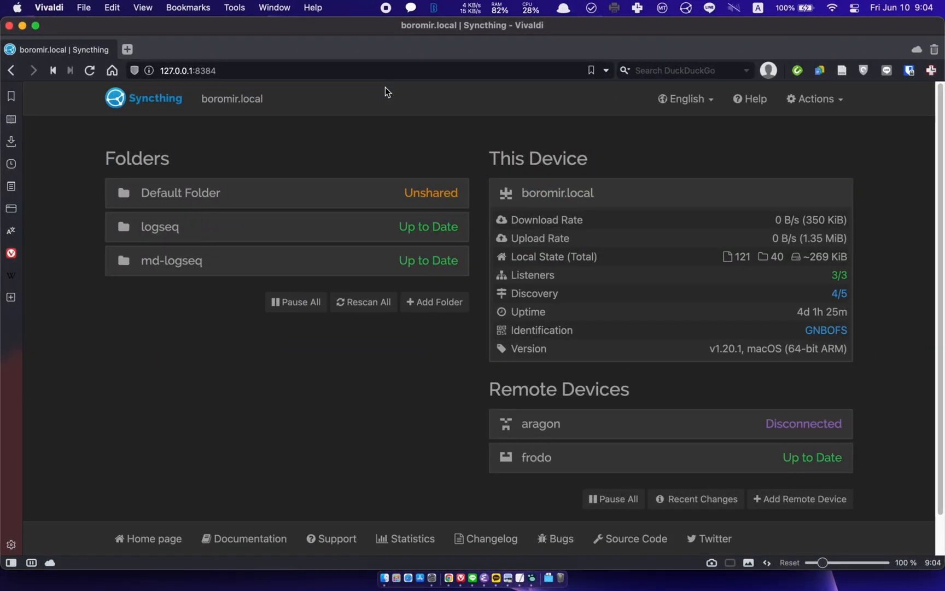
pyautogui.hotkey('ctrl', 'Left')
# From the Syncthing Downloads page in Chrome, go to the syncthing-macos release and download Syncthing-1.20.2-1.dmg.
pyautogui.click(134, 213)
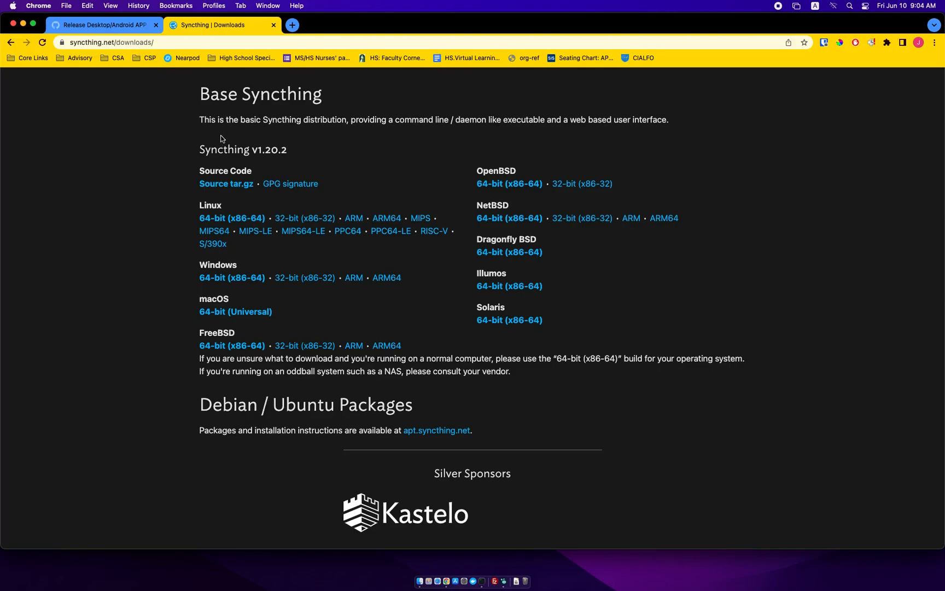
pyautogui.scroll(5, 234, 261)
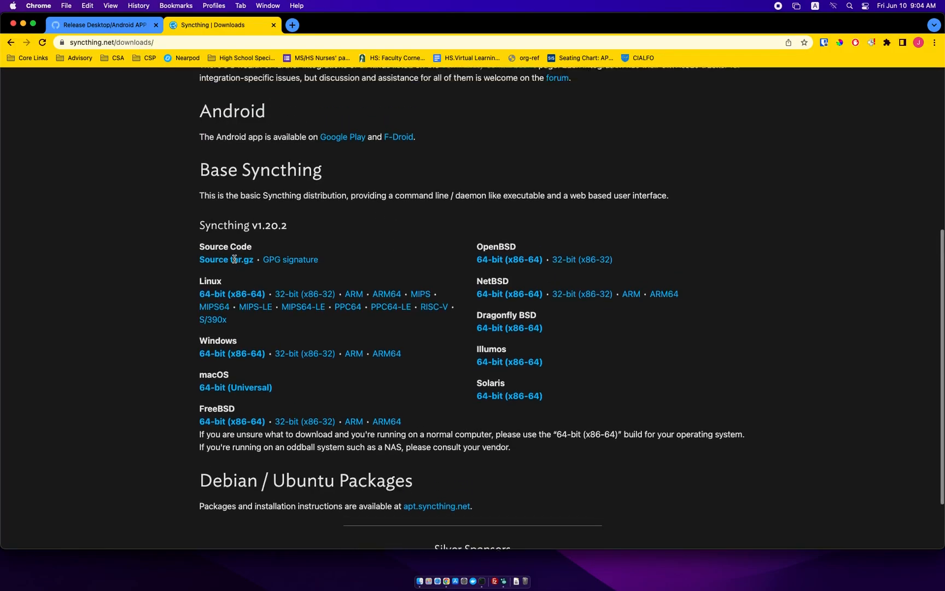
pyautogui.scroll(2, 274, 230)
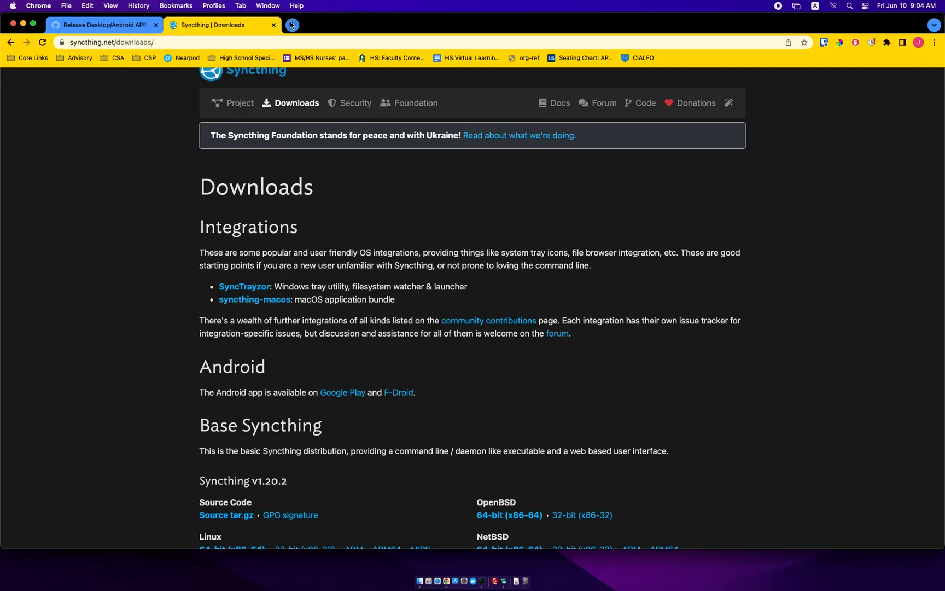
pyautogui.scroll(-5, 322, 297)
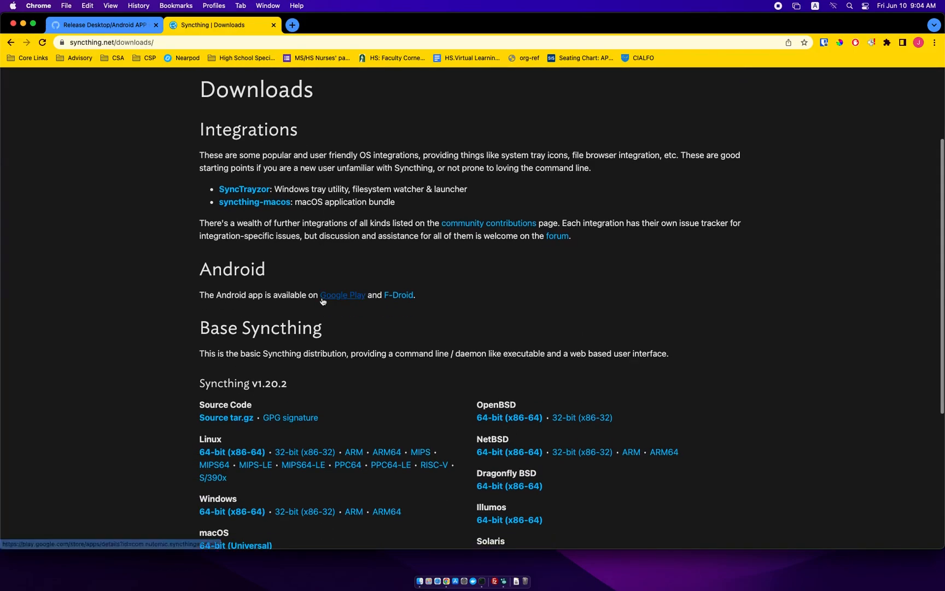
pyautogui.scroll(2, 323, 301)
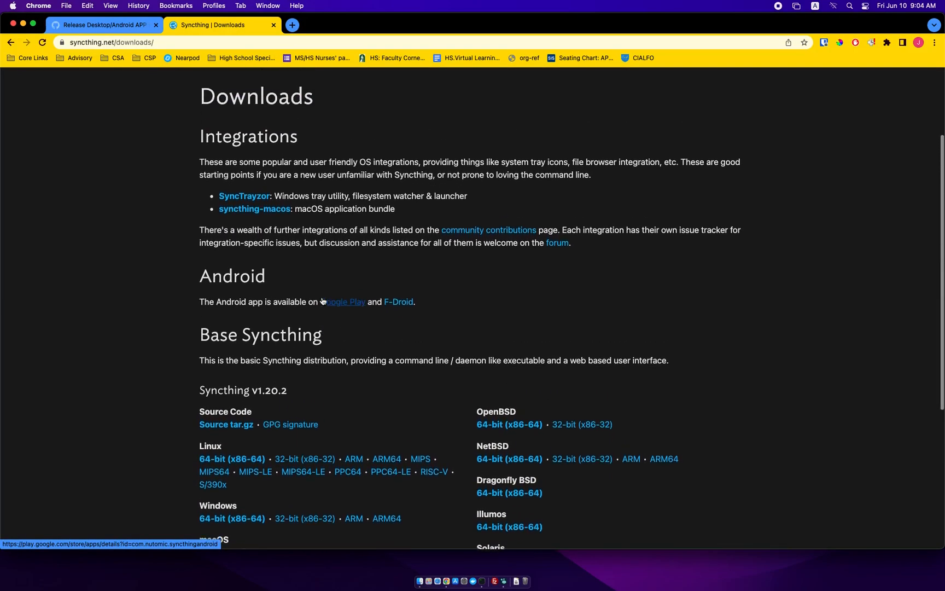
pyautogui.click(272, 217)
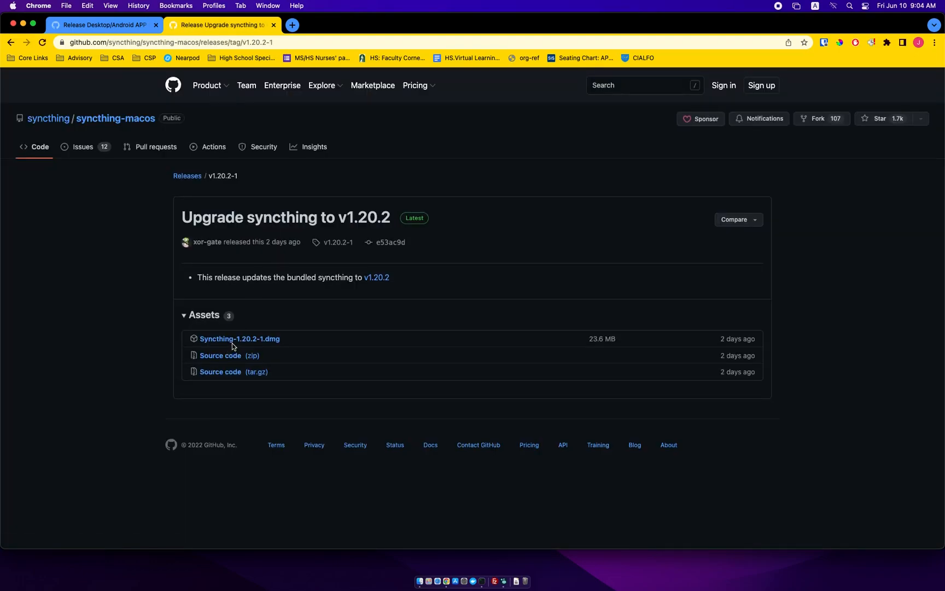
pyautogui.click(233, 339)
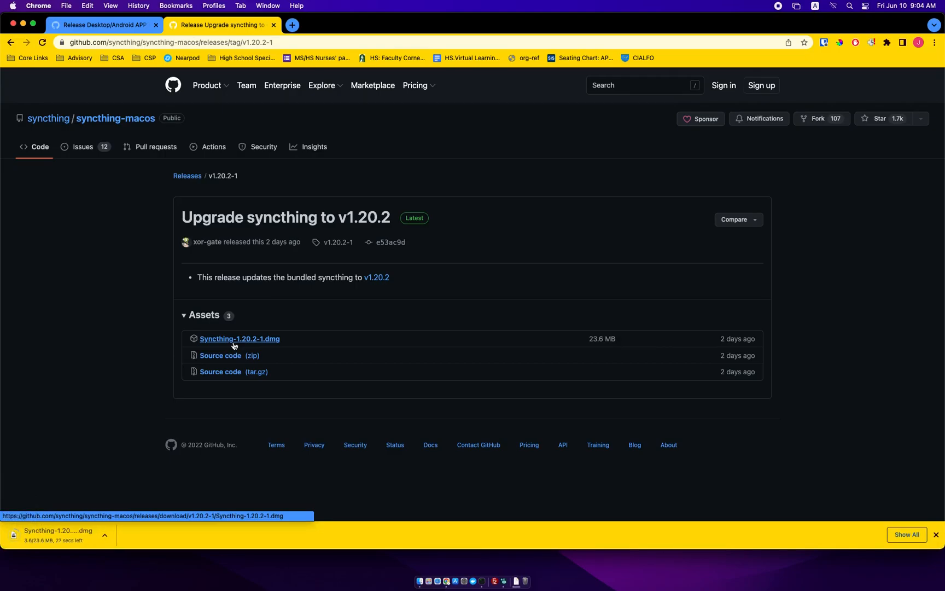
# Install Syncthing from the downloaded disk image into the Applications folder, launch it and close the disk image window.
pyautogui.click(68, 544)
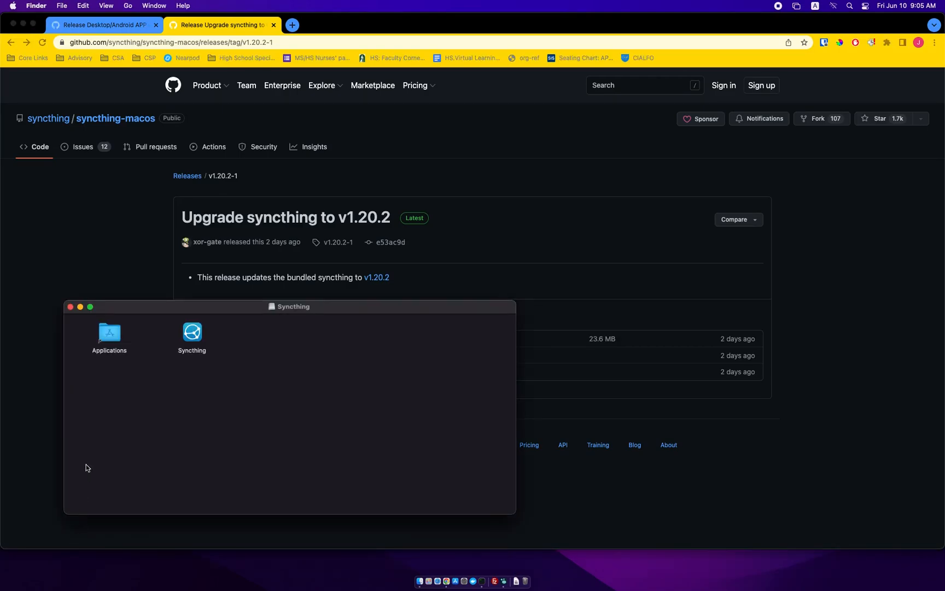
pyautogui.moveTo(192, 334); pyautogui.dragTo(111, 335)
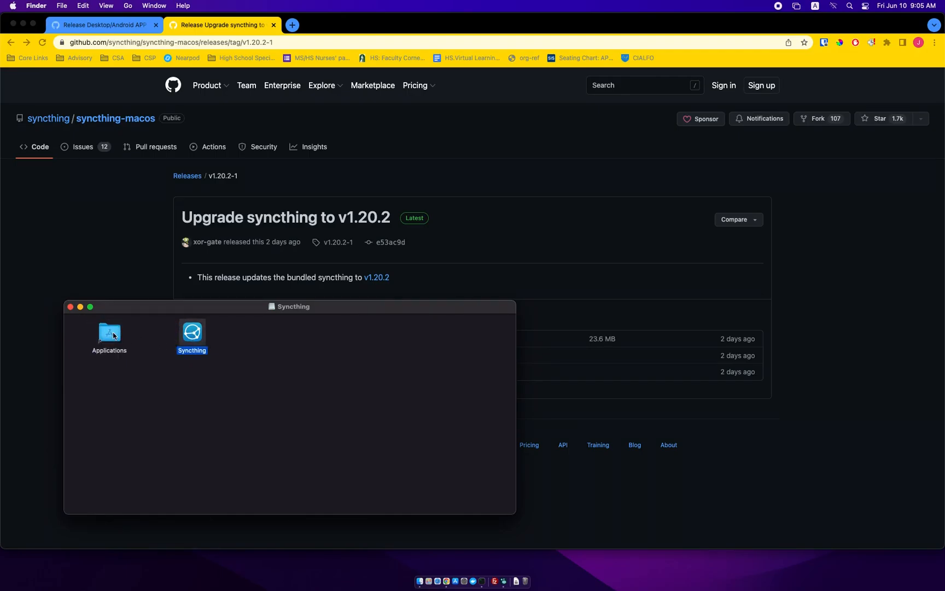
pyautogui.doubleClick(114, 332)
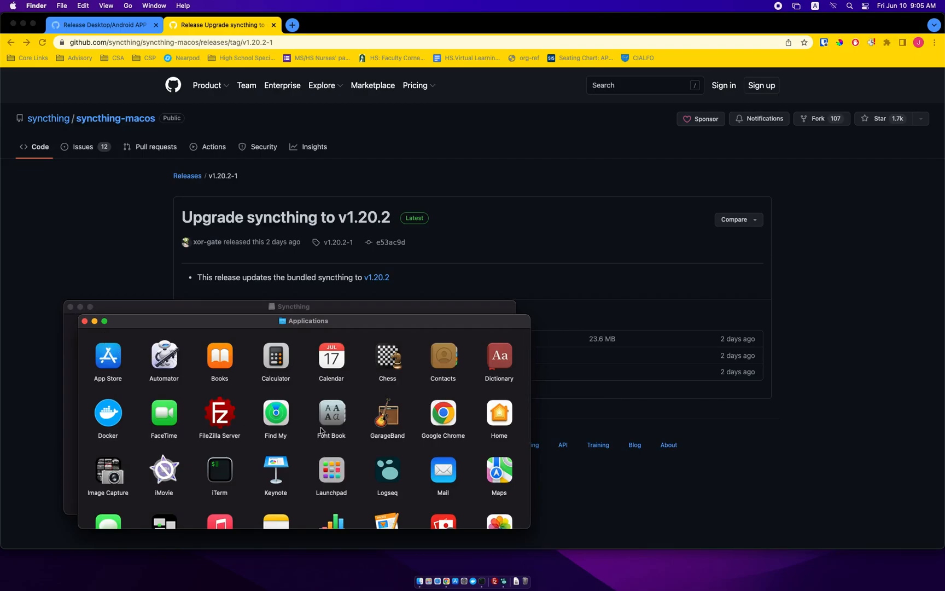
pyautogui.scroll(-5, 320, 428)
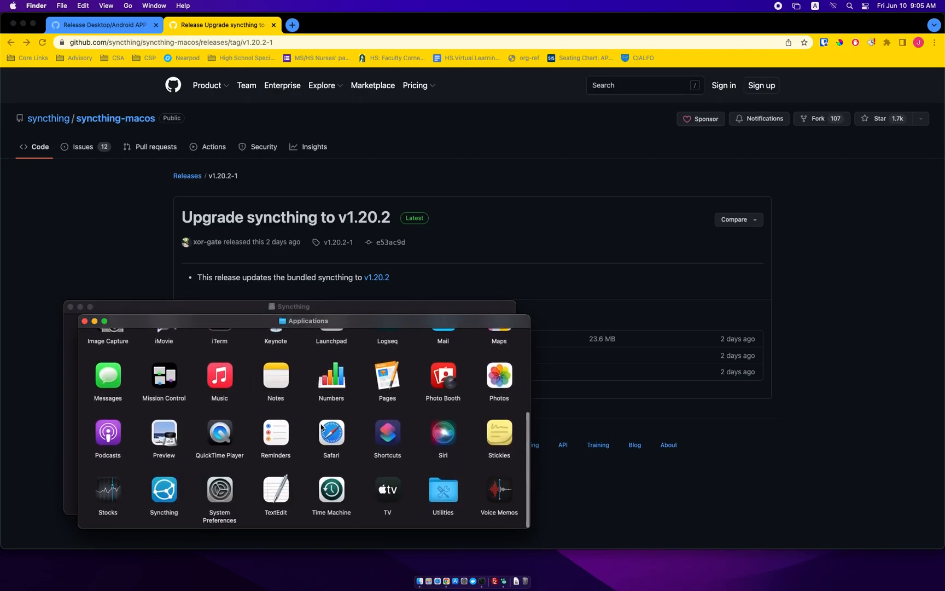
pyautogui.click(166, 488)
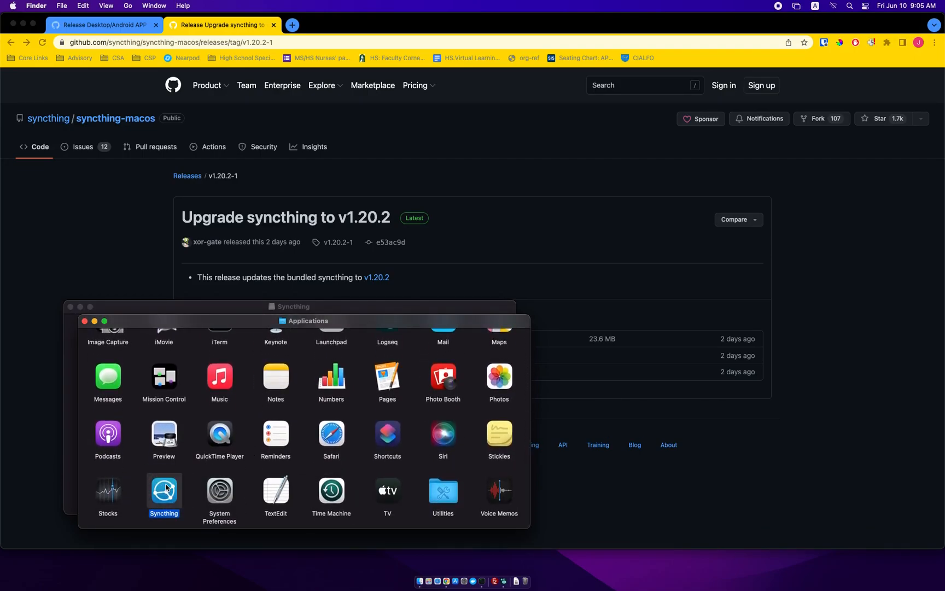
pyautogui.click(71, 307)
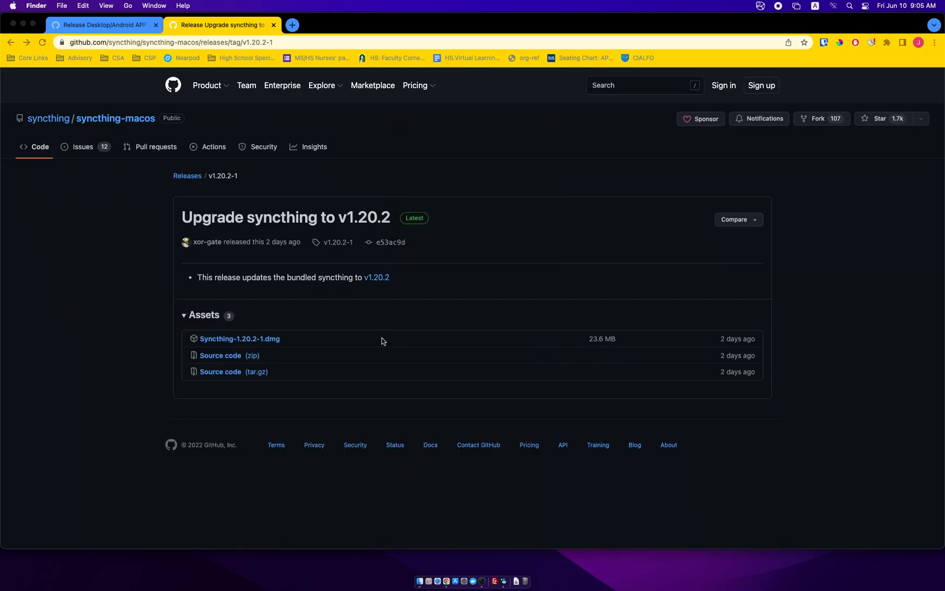
# Check the Syncthing service status and open its web interface.
pyautogui.click(761, 7)
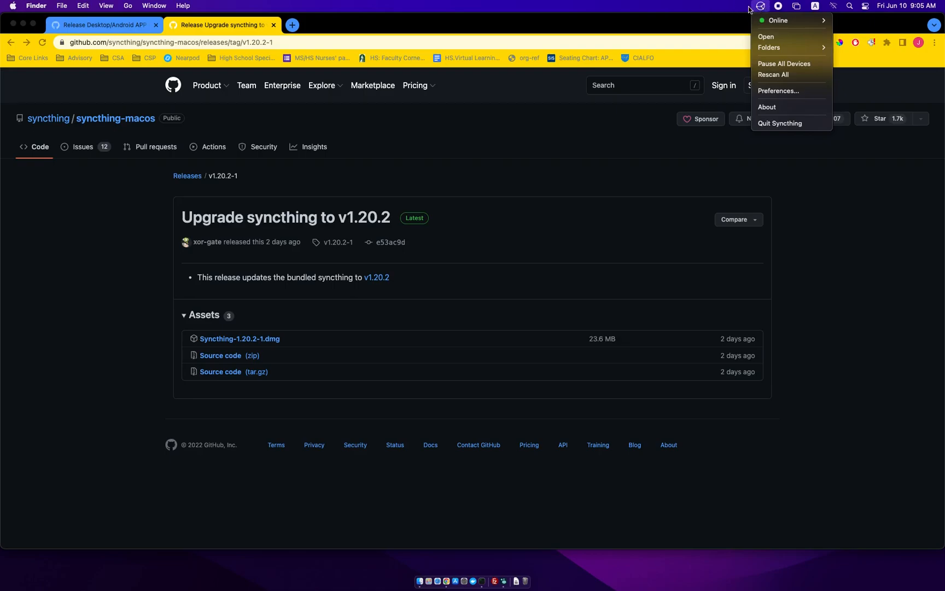
pyautogui.moveTo(772, 21)
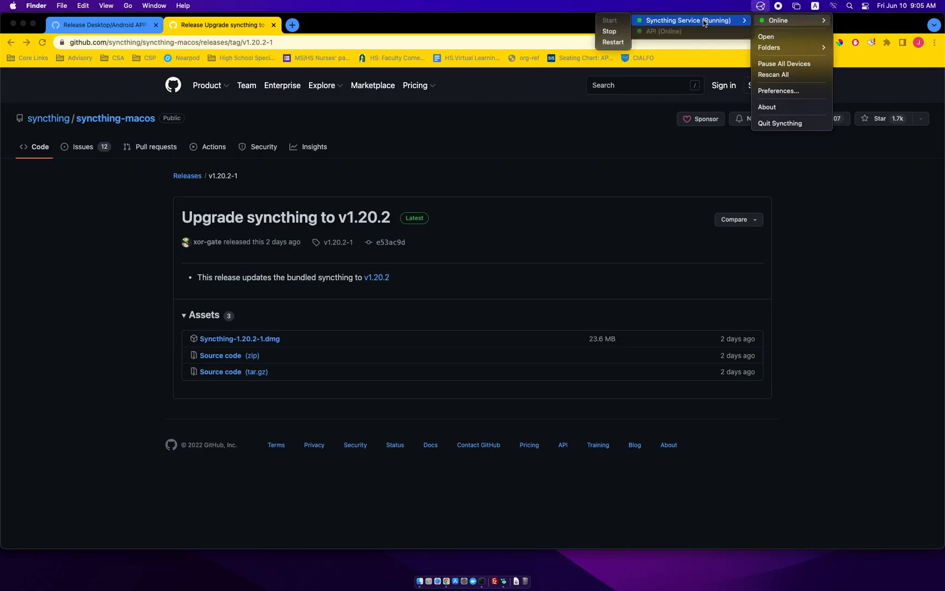
pyautogui.click(773, 37)
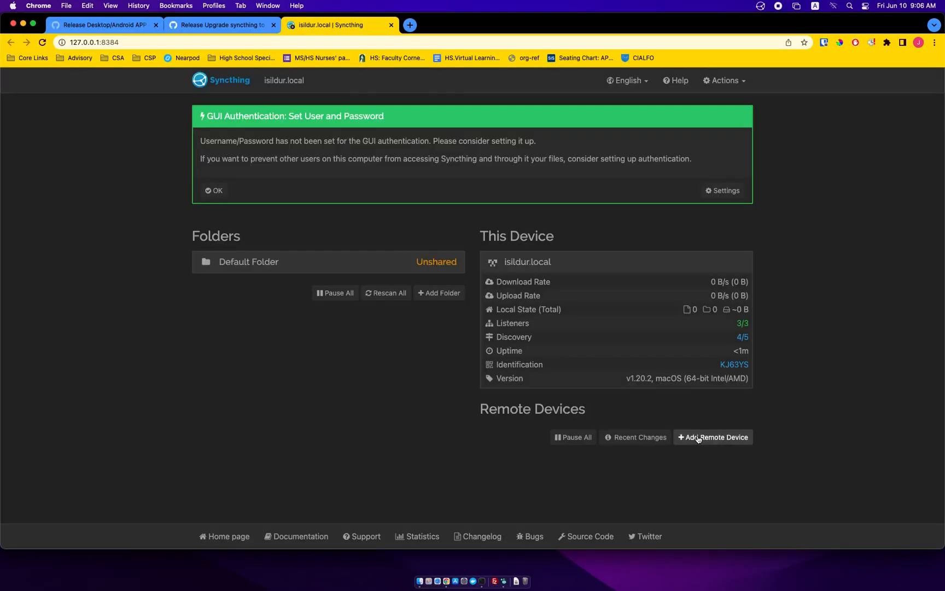
# Add the other computer as a remote device using its device ID and the name boromir.
pyautogui.click(698, 438)
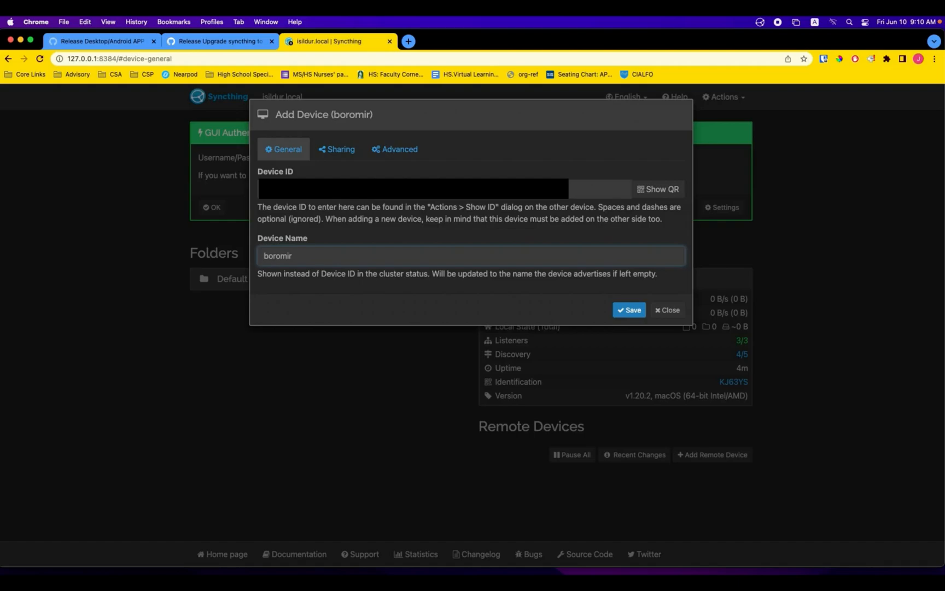
pyautogui.click(629, 310)
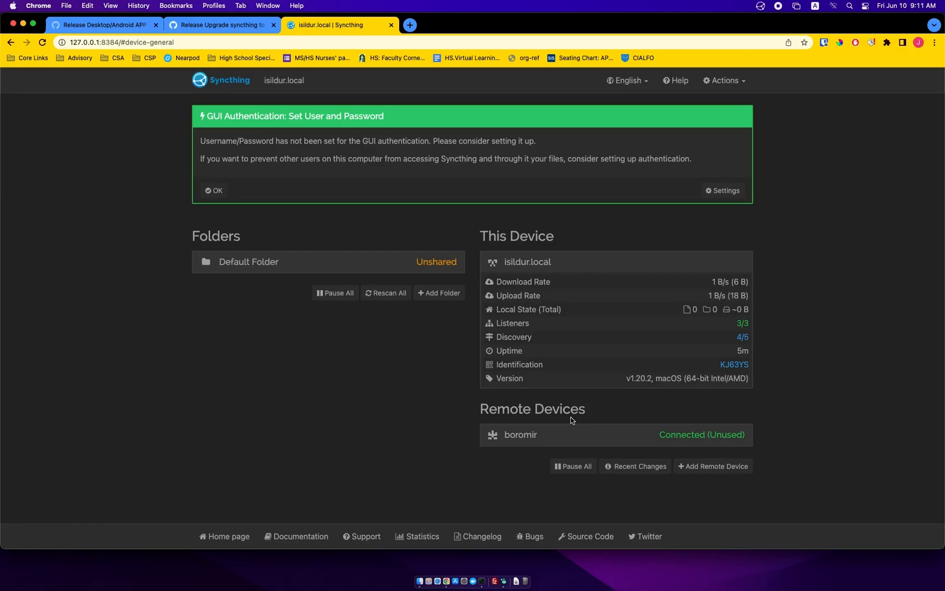
# Start adding a new folder in Syncthing.
pyautogui.click(438, 296)
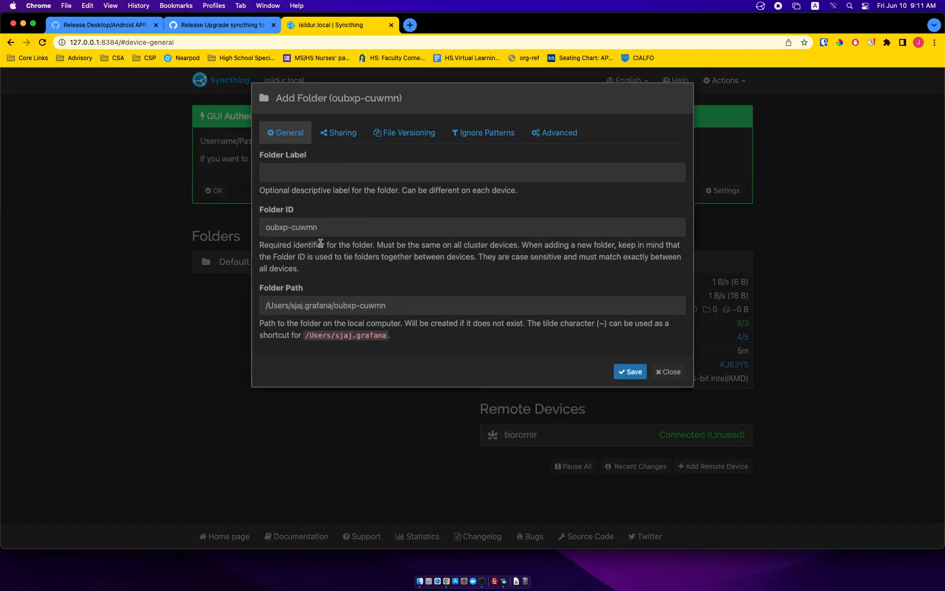
pyautogui.click(289, 175)
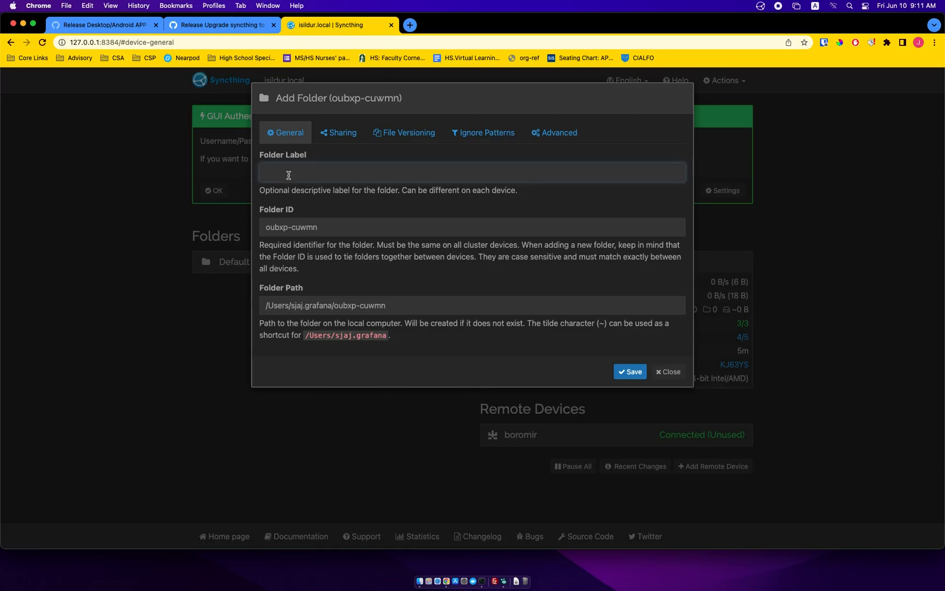
pyautogui.write('log')
pyautogui.write('graph')
pyautogui.press('BackSpace')
pyautogui.press('BackSpace')
pyautogui.press('BackSpace')
pyautogui.press('BackSpace')
pyautogui.press('BackSpace')
pyautogui.press('BackSpace')
pyautogui.press('BackSpace')
pyautogui.press('BackSpace')
pyautogui.press('BackSpace')
pyautogui.press('BackSpace')
pyautogui.press('BackSpace')
pyautogui.press('BackSpace')
# Switch to Logseq and check the name of the current graph and its graph list.
pyautogui.hotkey('ctrl', 'Up')
pyautogui.click(738, 258)
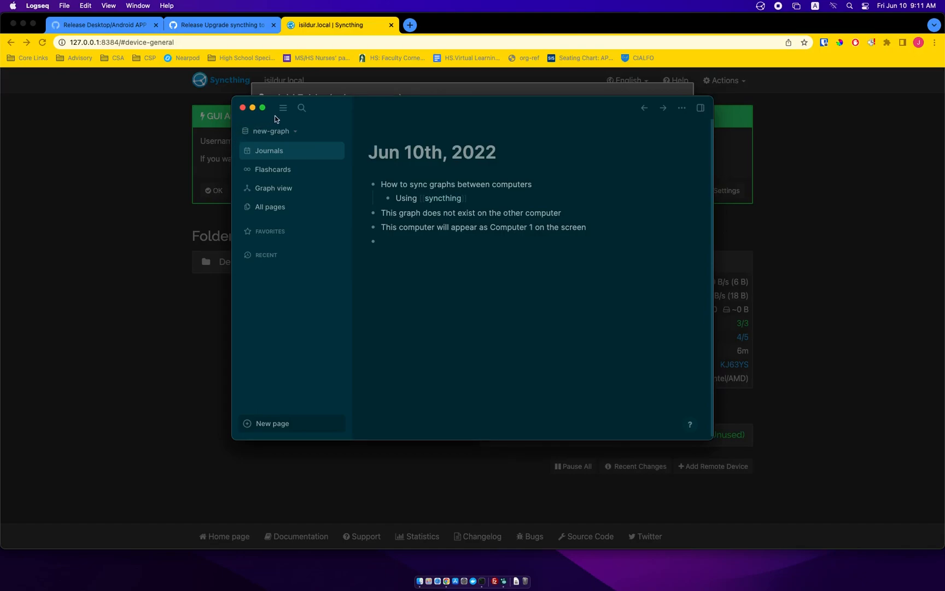
pyautogui.click(275, 130)
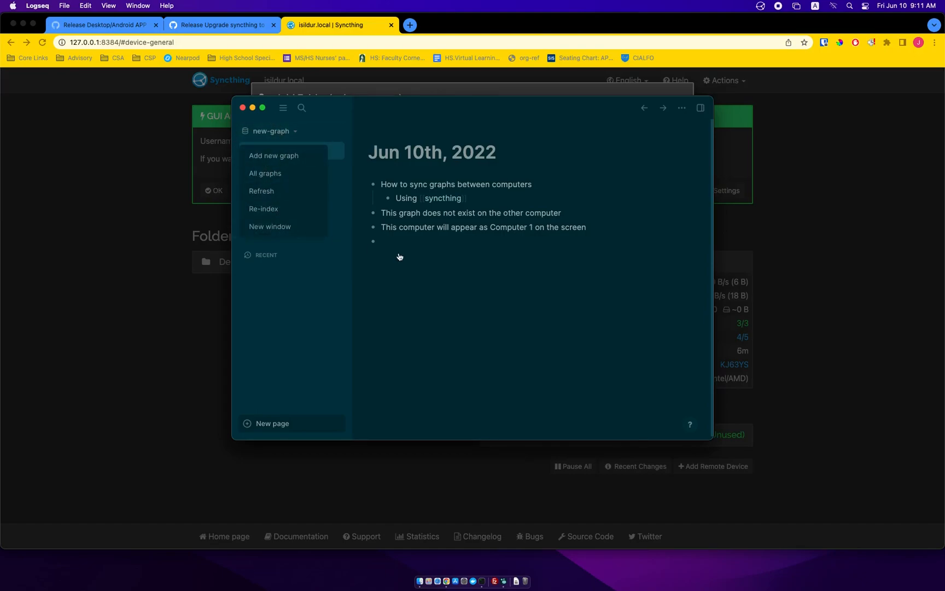
pyautogui.click(443, 305)
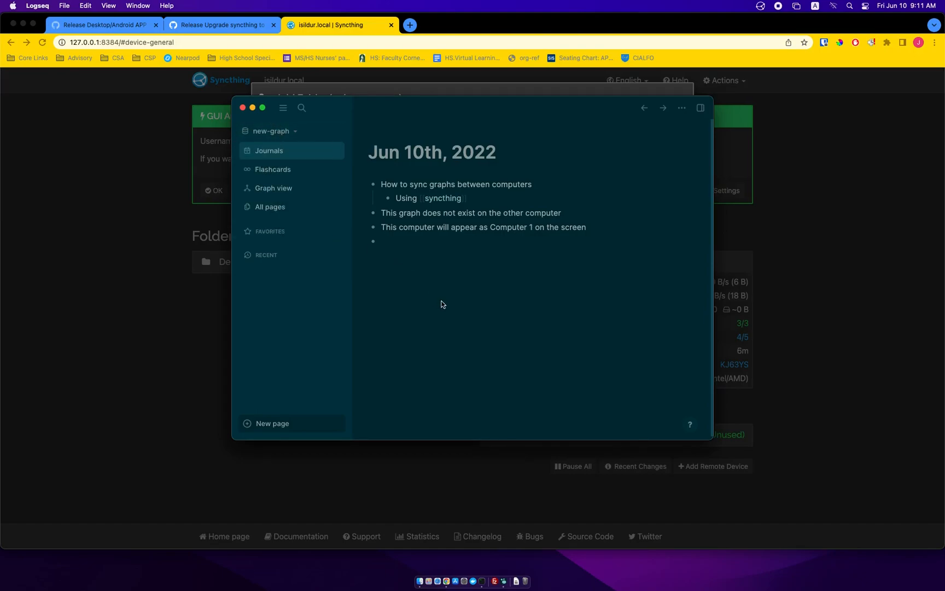
pyautogui.click(280, 132)
pyautogui.click(394, 284)
# Locate the new-graph folder inside Documents in Finder, then return to the Add Folder dialog in Chrome.
pyautogui.click(418, 556)
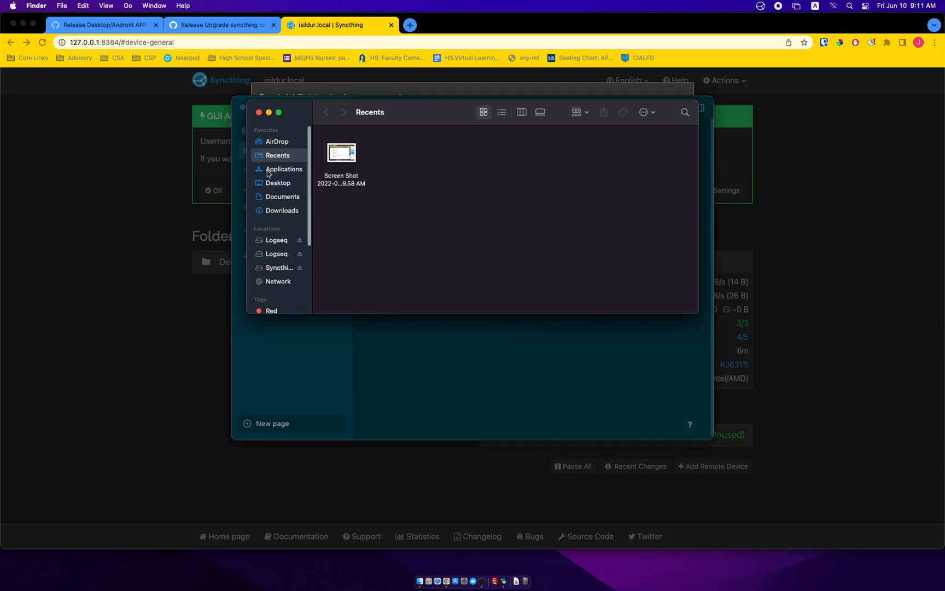
pyautogui.click(278, 197)
pyautogui.click(338, 156)
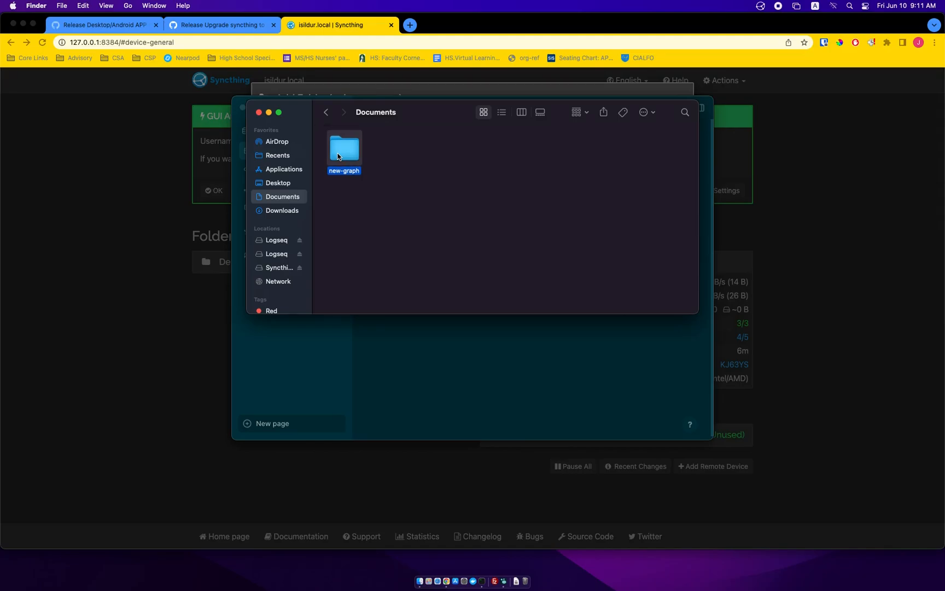
pyautogui.click(262, 113)
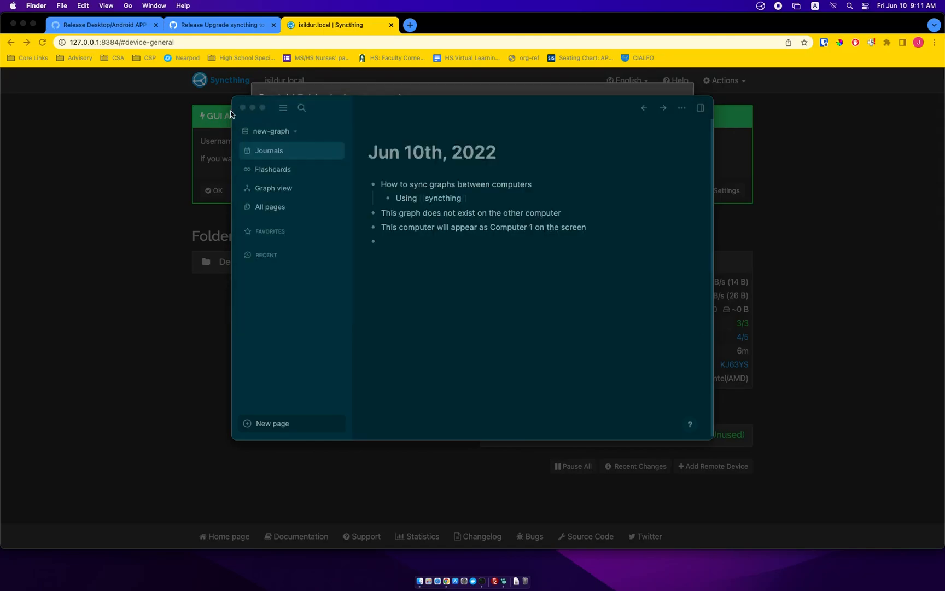
pyautogui.click(160, 177)
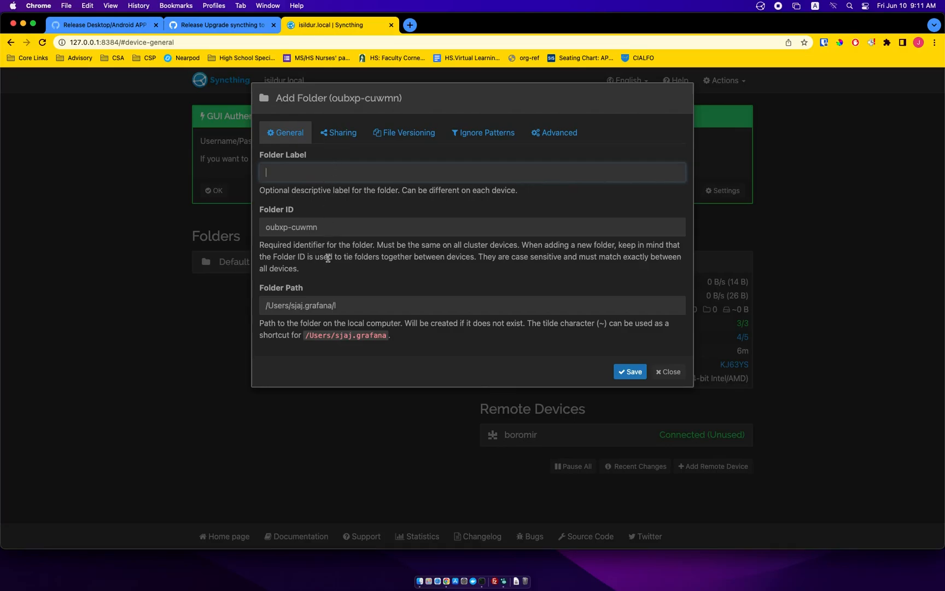
# Set the folder path to the new-graph folder in the home directory's Documents, allowing Syncthing access to Documents.
pyautogui.click(351, 303)
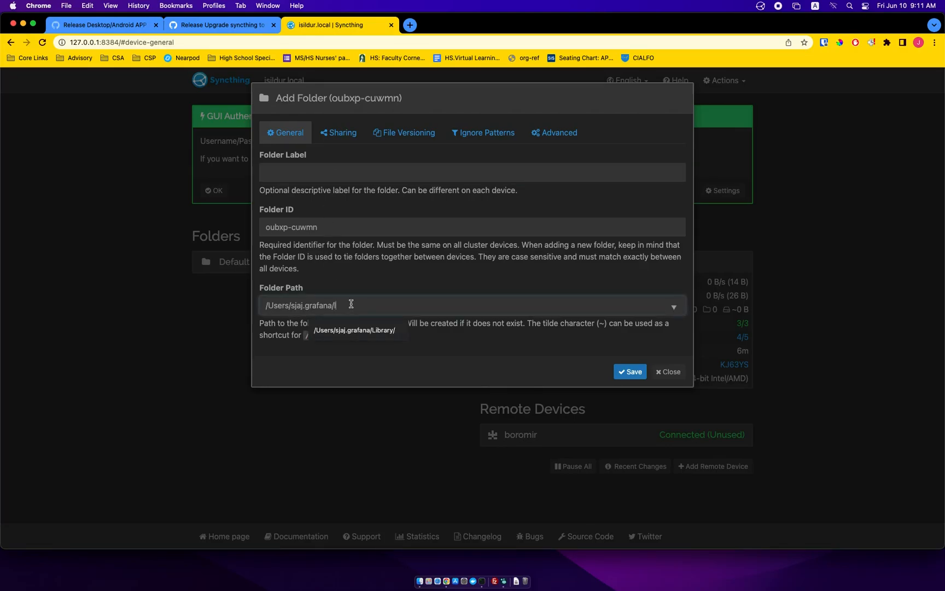
pyautogui.write('Doc')
pyautogui.click(358, 329)
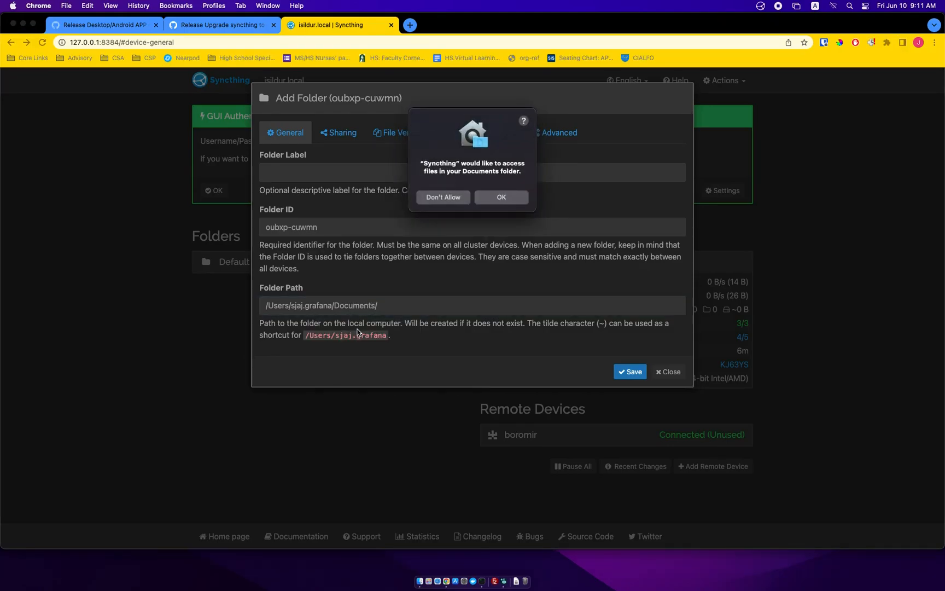
pyautogui.click(499, 198)
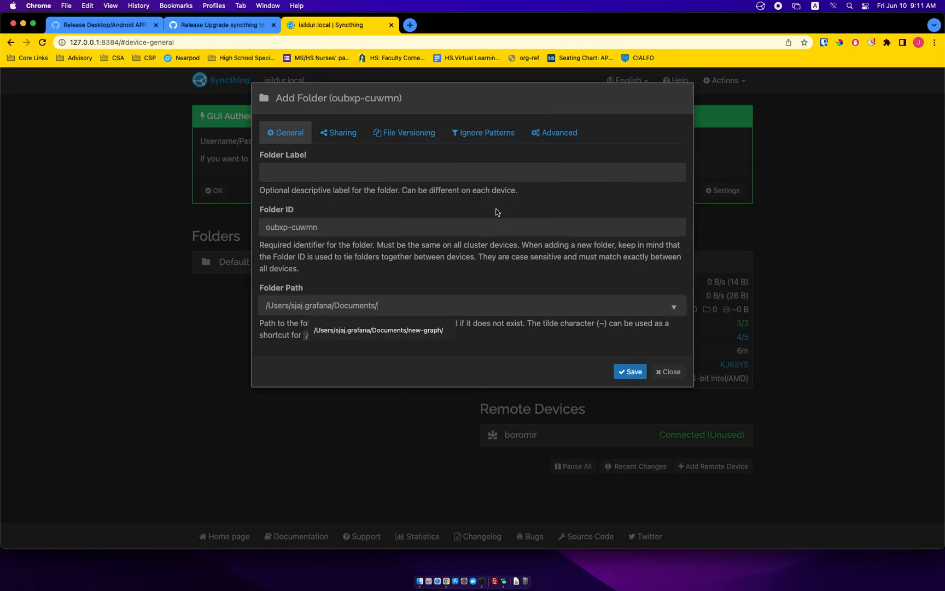
pyautogui.click(410, 328)
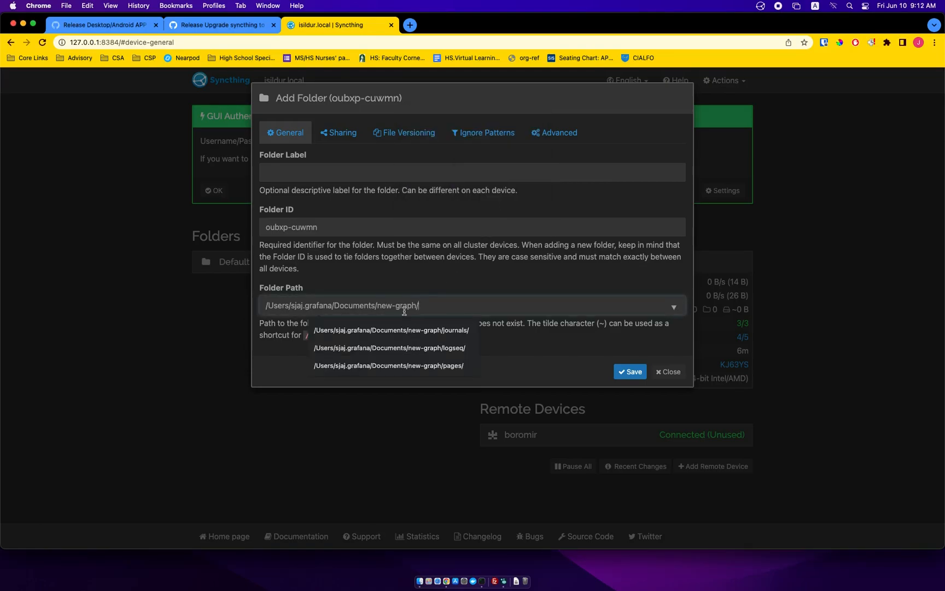
# Label the new folder logseq-graph and share it with the boromir device.
pyautogui.click(359, 174)
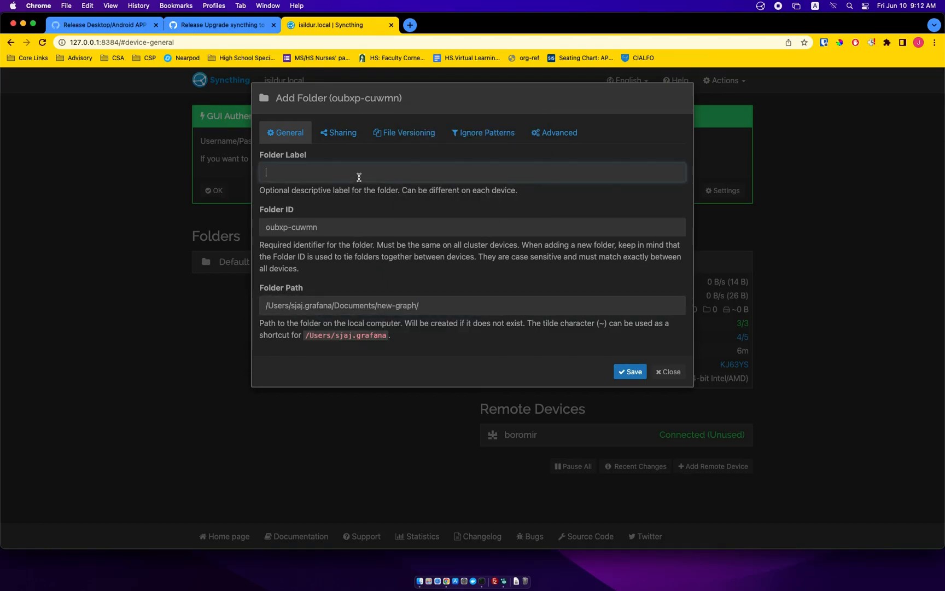
pyautogui.write('logseq-graph')
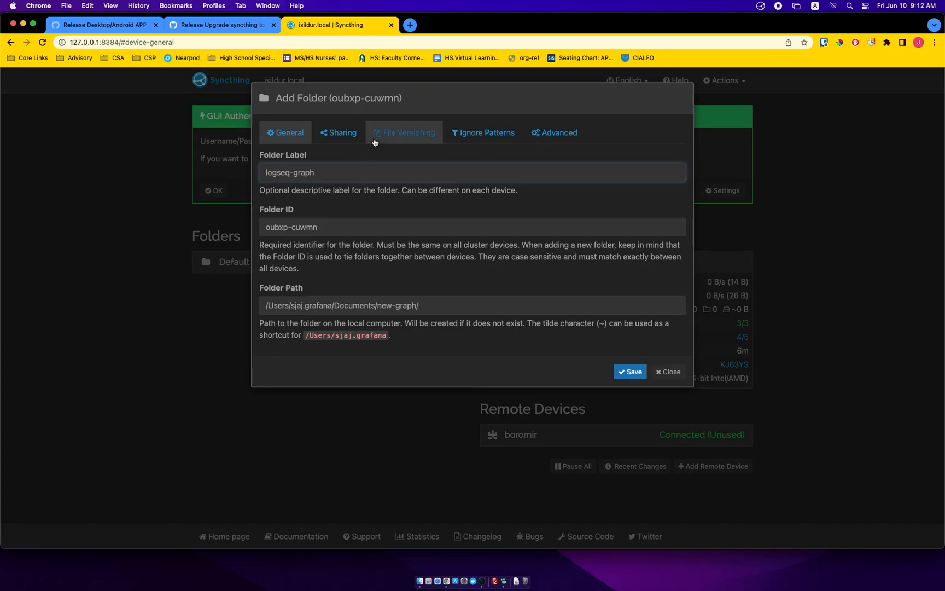
pyautogui.click(340, 133)
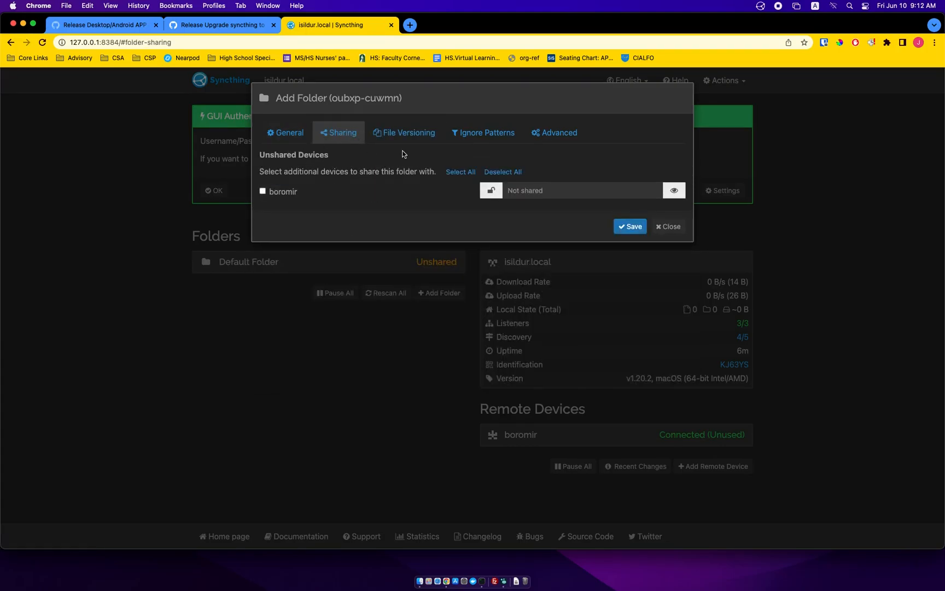
pyautogui.click(262, 191)
# Set the folder's file versioning to Staggered File Versioning.
pyautogui.click(389, 141)
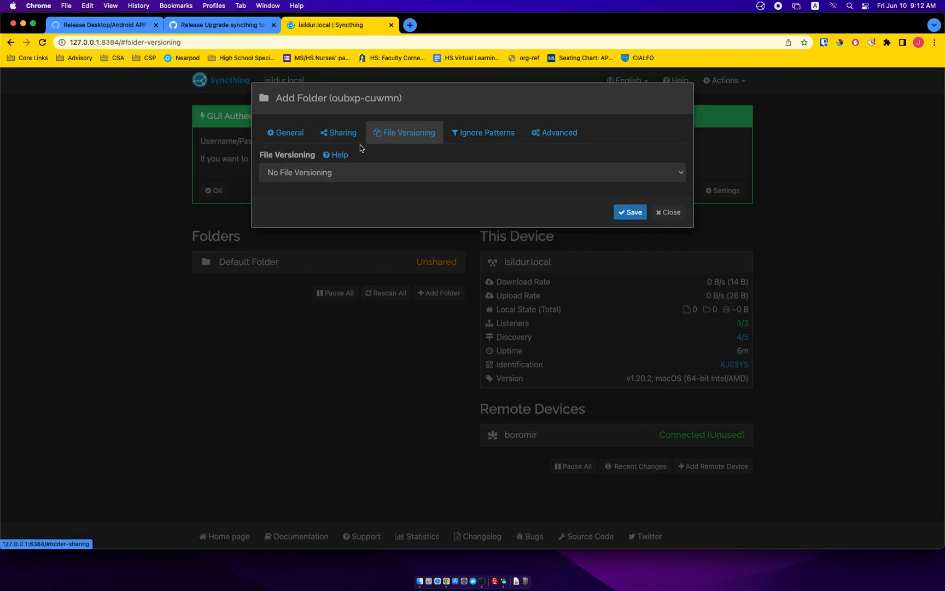
pyautogui.click(339, 174)
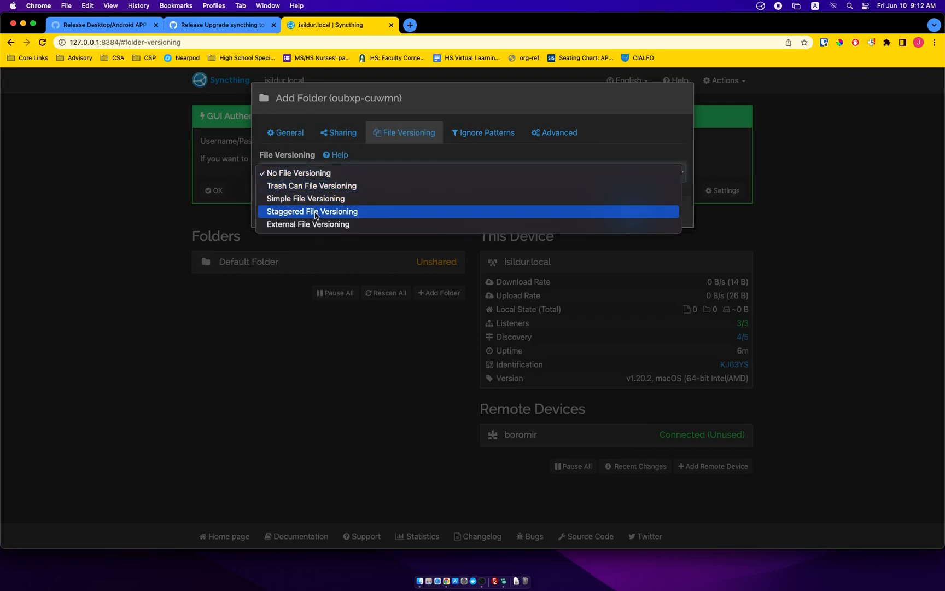
pyautogui.click(335, 212)
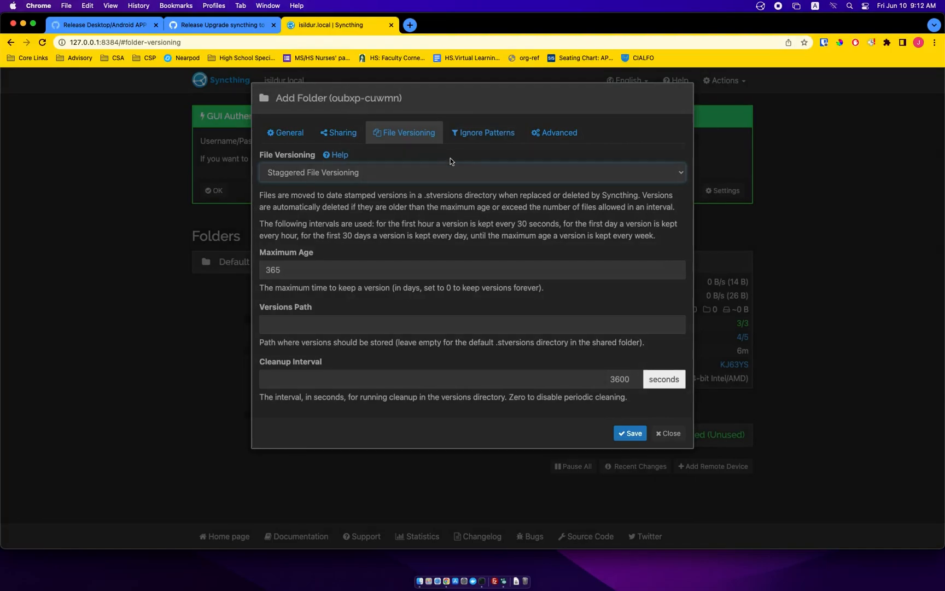
# Set the folder's full rescan interval to 600 seconds and save the new folder.
pyautogui.click(470, 141)
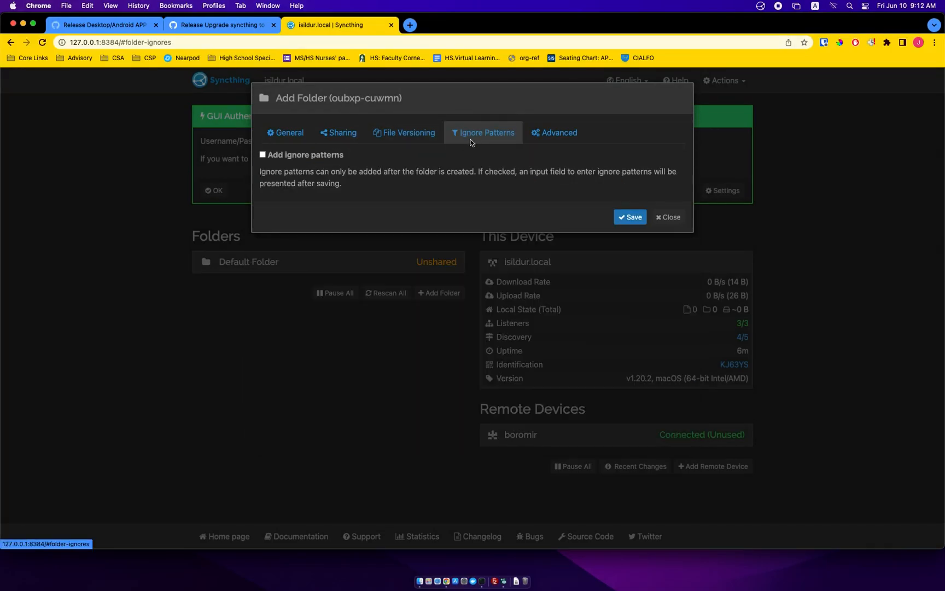
pyautogui.click(544, 135)
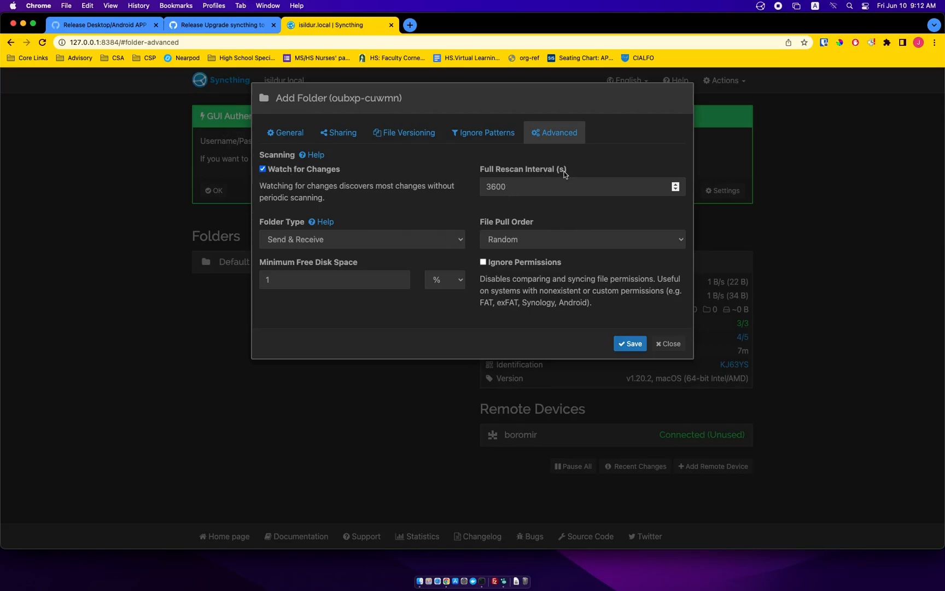
pyautogui.doubleClick(492, 187)
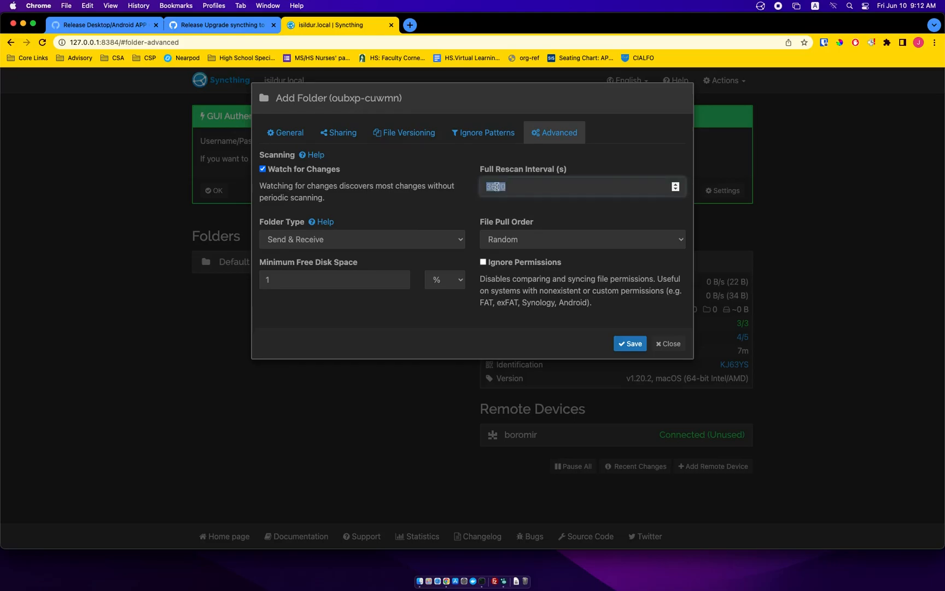
pyautogui.write('600')
pyautogui.click(624, 344)
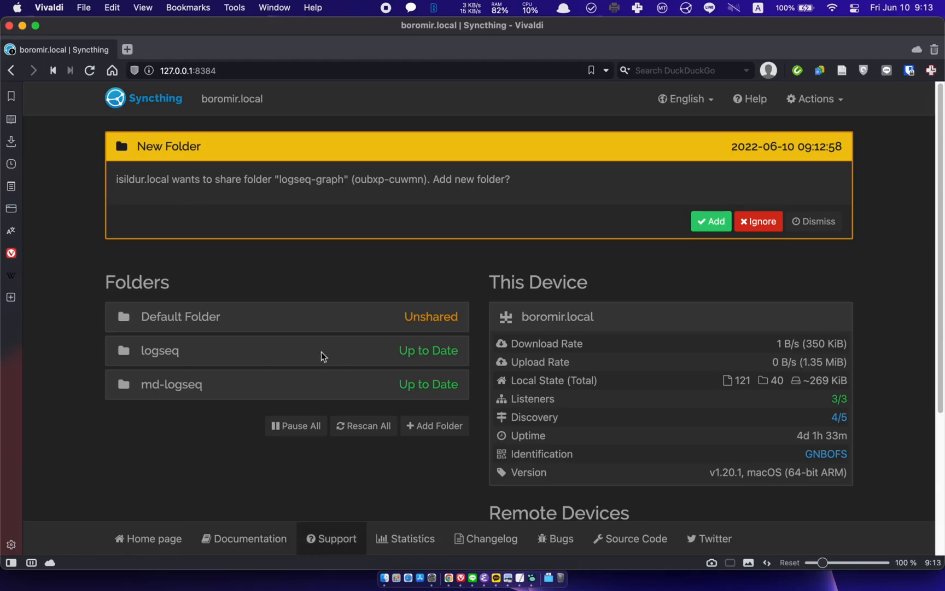
# On boromir.local, accept the shared logseq-graph folder for adding and review its path and sharing devices.
pyautogui.click(713, 221)
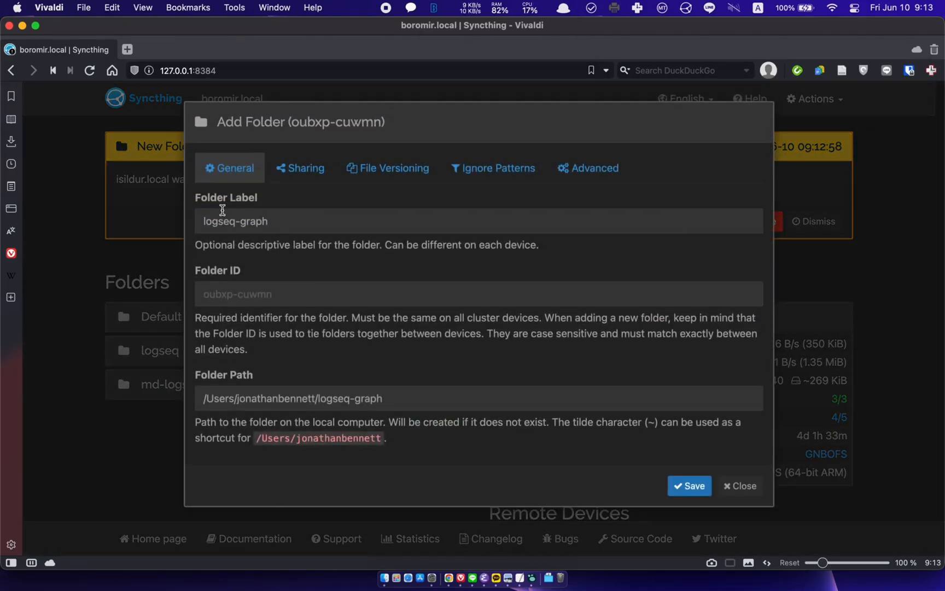
pyautogui.click(422, 399)
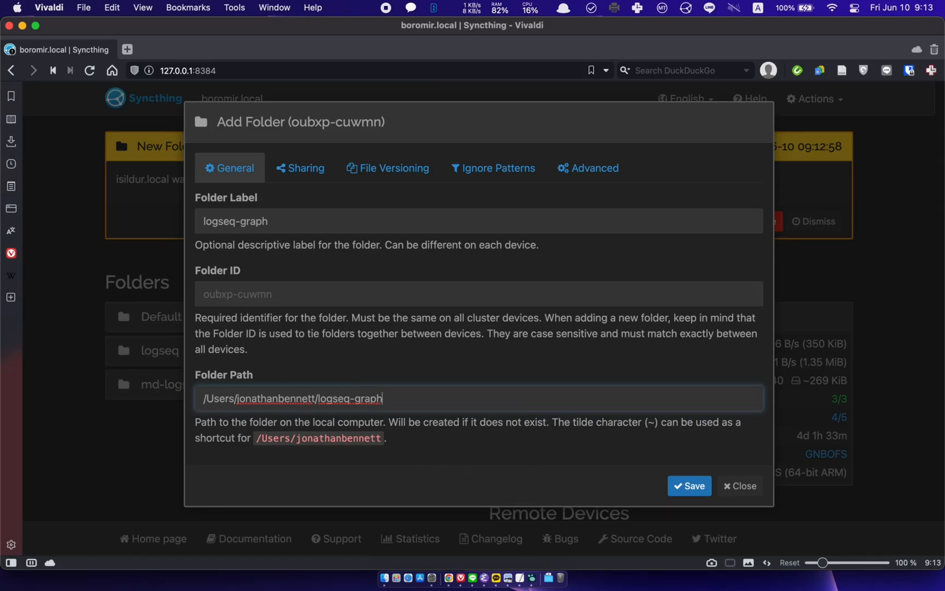
pyautogui.click(318, 169)
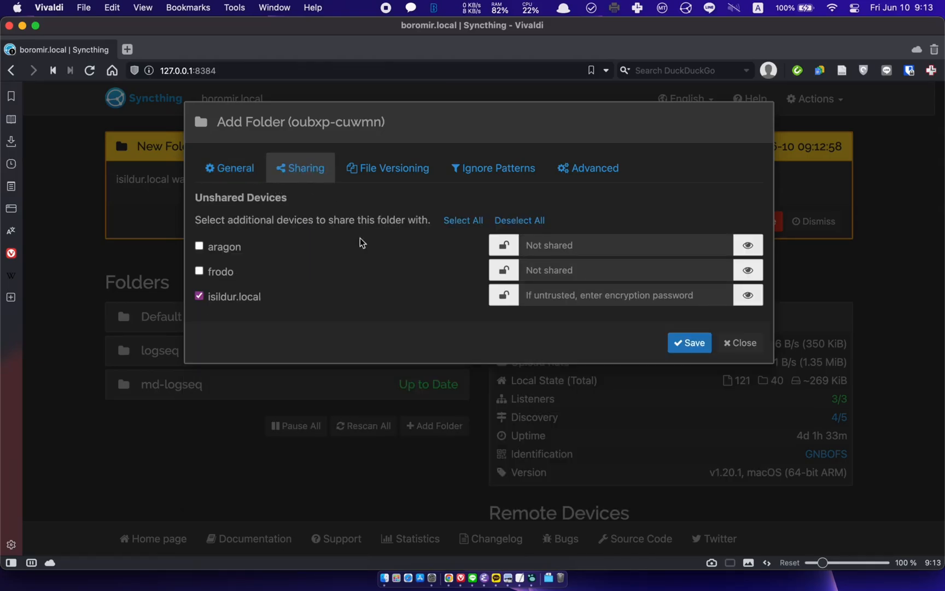
# Set the incoming folder's versioning to Staggered File Versioning and save it.
pyautogui.click(399, 168)
pyautogui.click(315, 221)
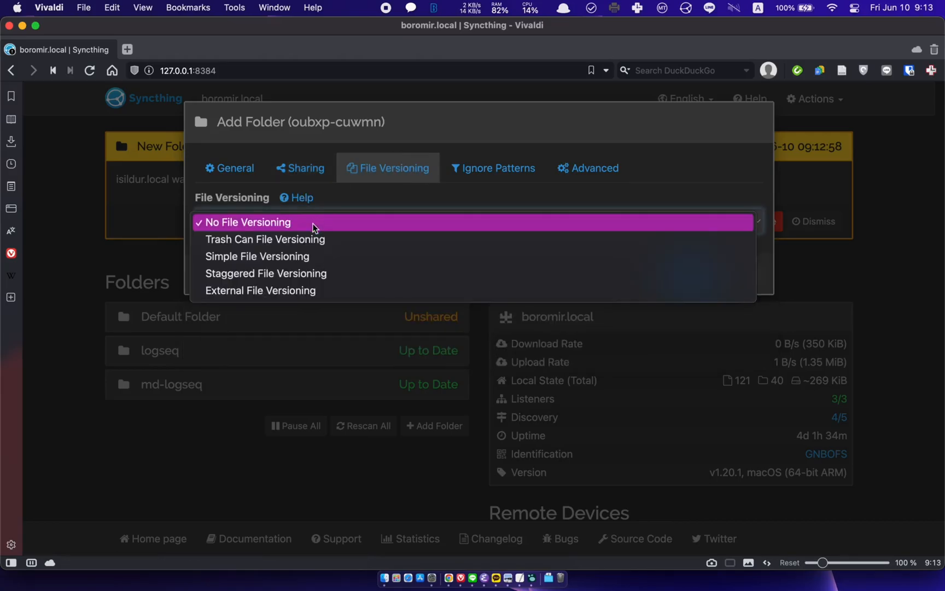
pyautogui.click(305, 274)
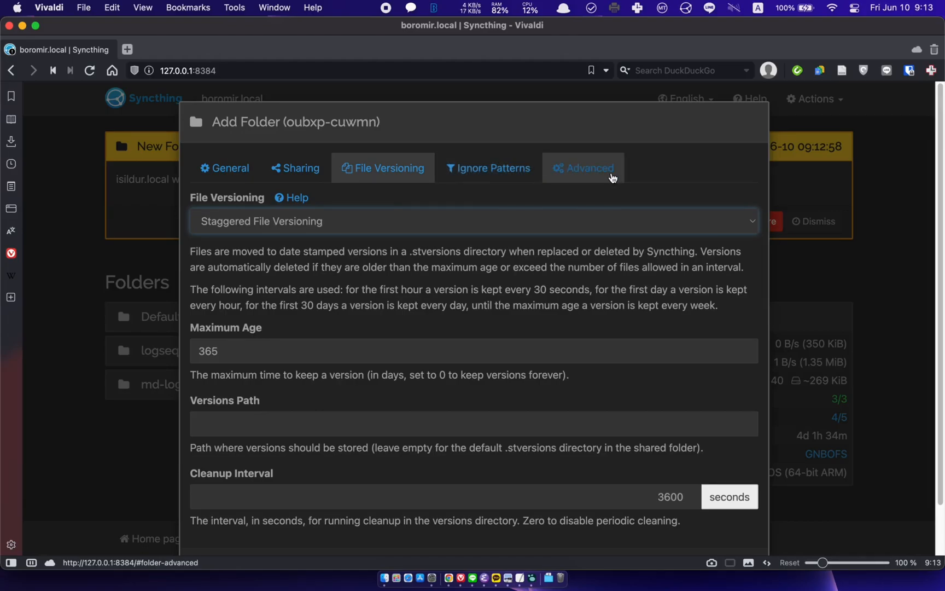
pyautogui.scroll(-3, 520, 356)
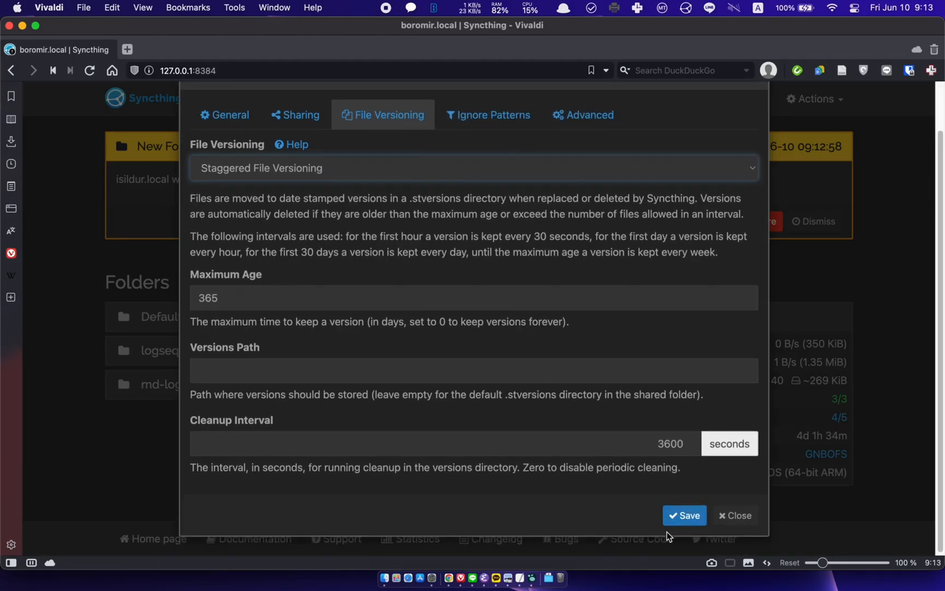
pyautogui.click(677, 516)
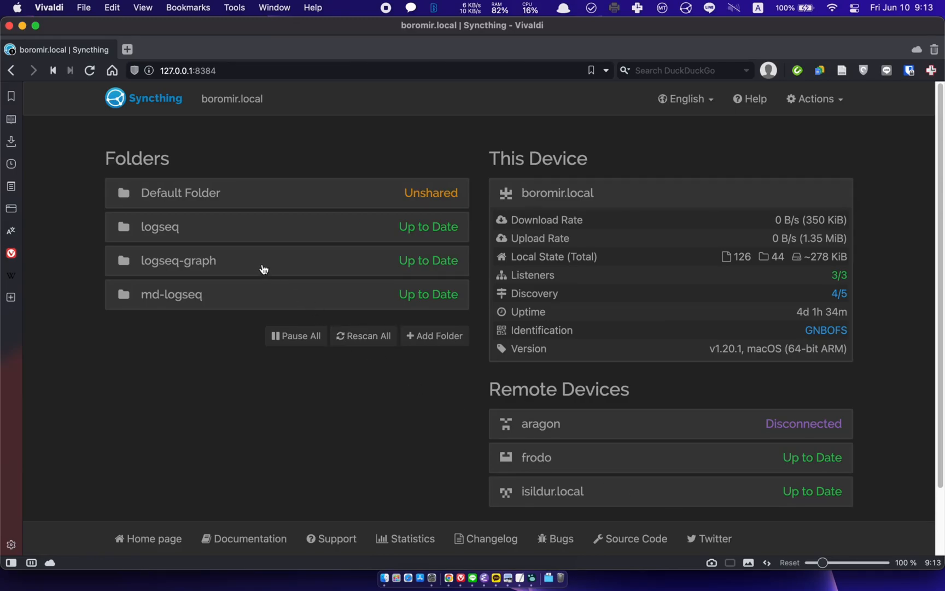
# Switch to Logseq on the second computer and add the synced logseq-graph folder from the home directory as a new graph.
pyautogui.hotkey('ctrl', 'Left')
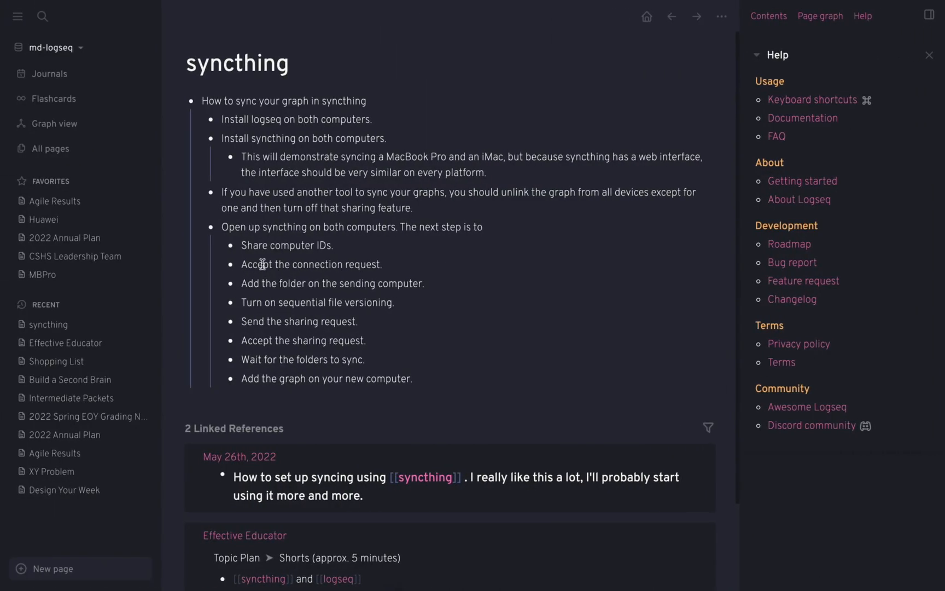
pyautogui.click(84, 49)
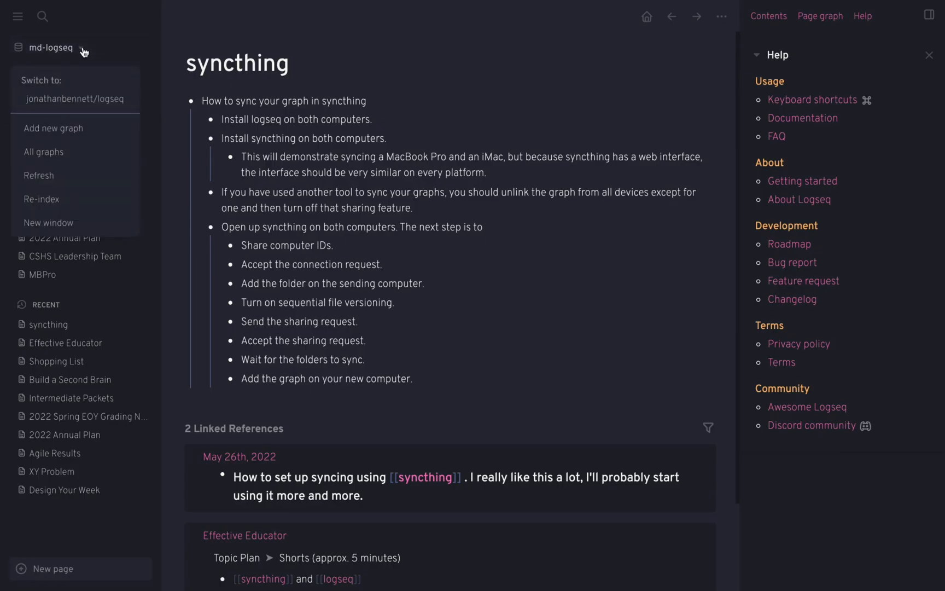
pyautogui.click(71, 138)
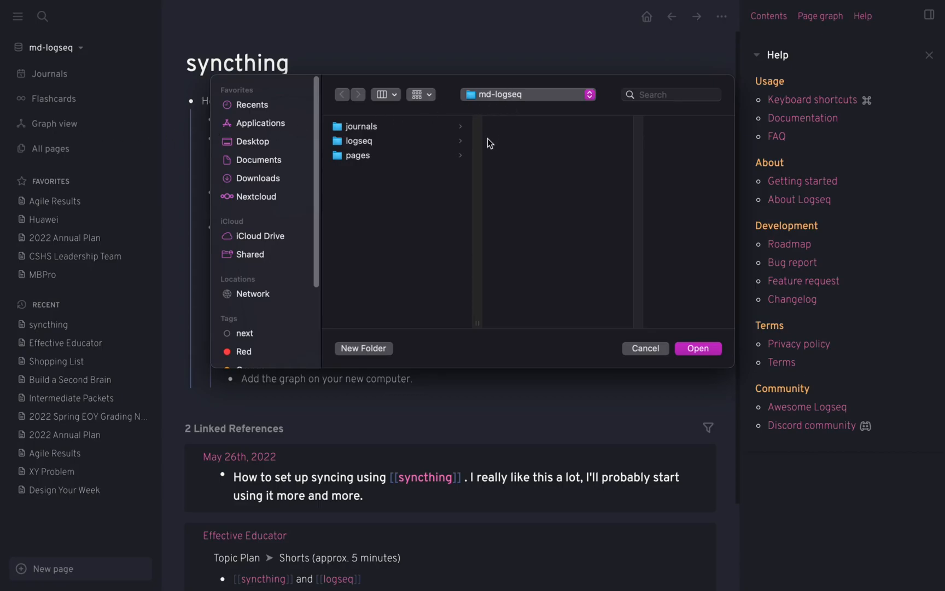
pyautogui.click(496, 110)
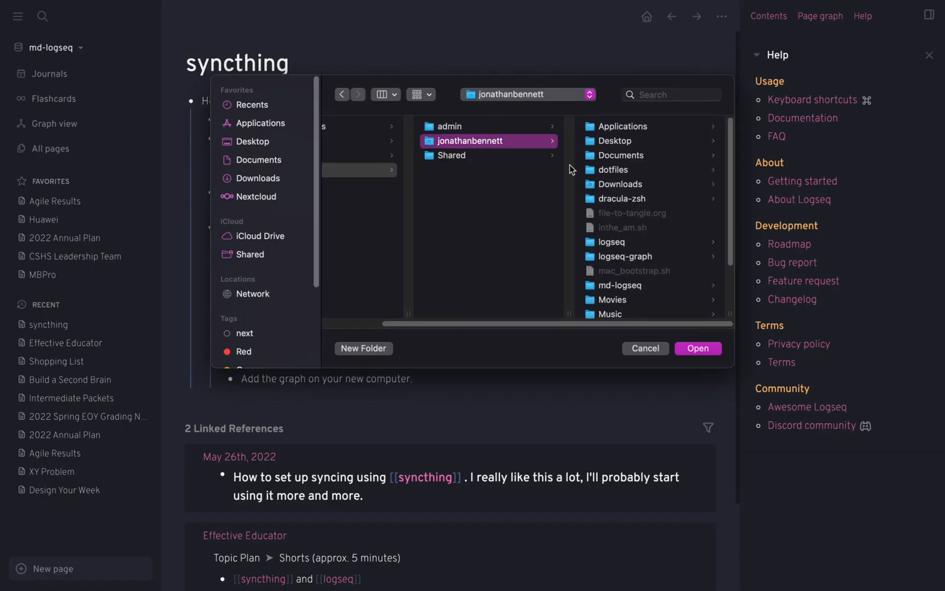
pyautogui.click(627, 255)
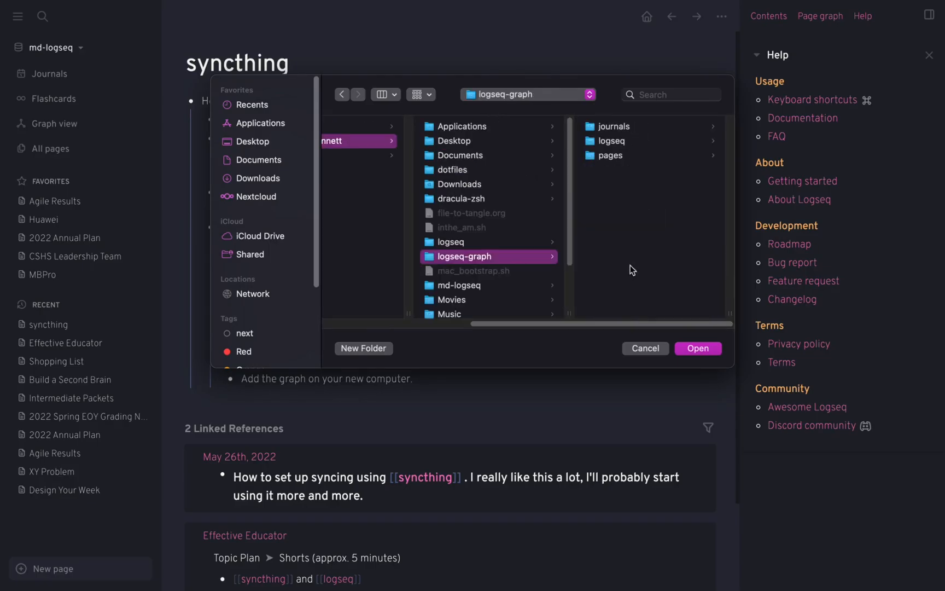
pyautogui.click(700, 353)
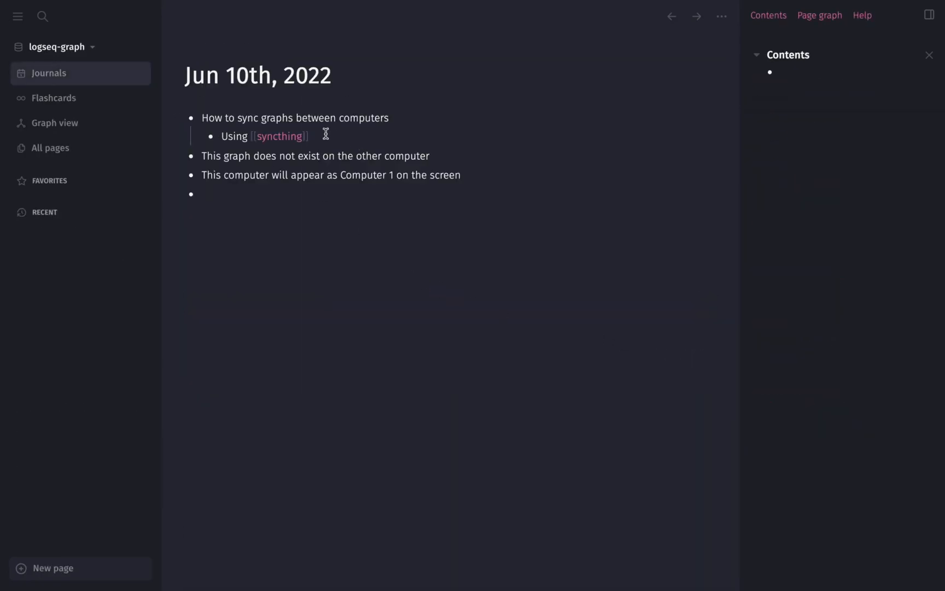
# Add the bullet "This is on computer 2!" to the Jun 10th, 2022 journal, and view the linked syncthing page before returning.
pyautogui.click(417, 198)
pyautogui.write('This is on computer 2!')
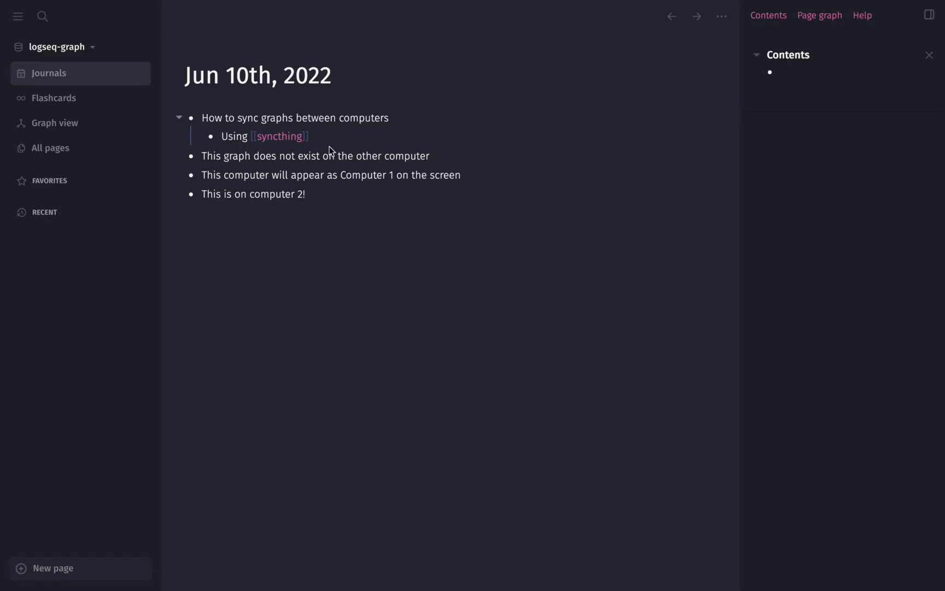
pyautogui.click(275, 137)
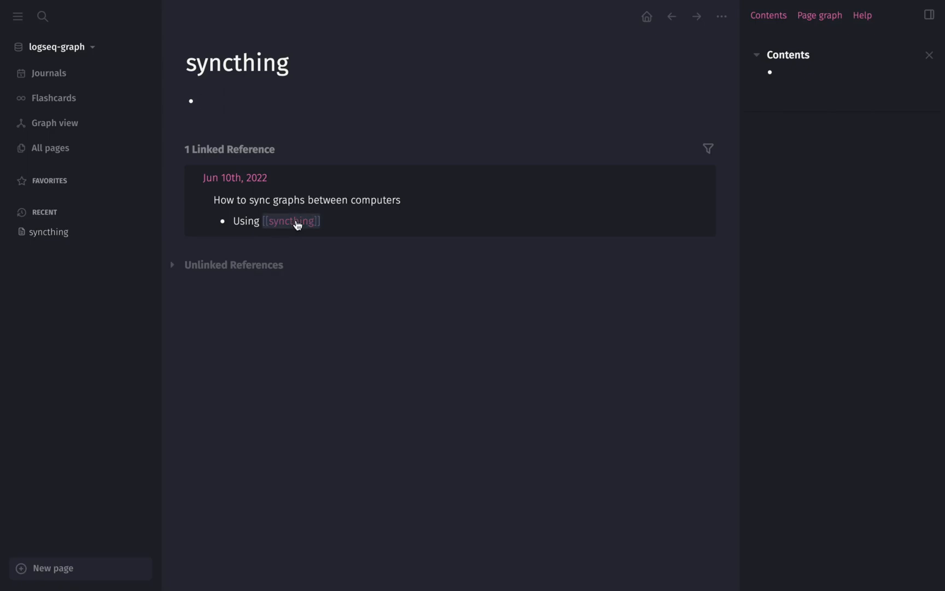
pyautogui.click(243, 178)
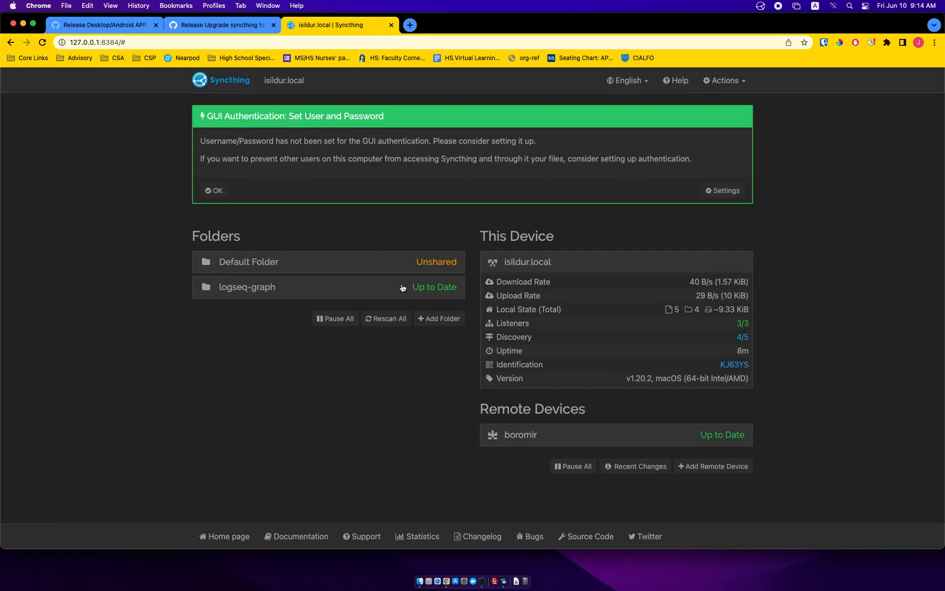
# On the first computer, switch to Logseq and check the Jun 10th, 2022 journal of new-graph for the synced bullet.
pyautogui.hotkey('ctrl', 'Up')
pyautogui.click(705, 224)
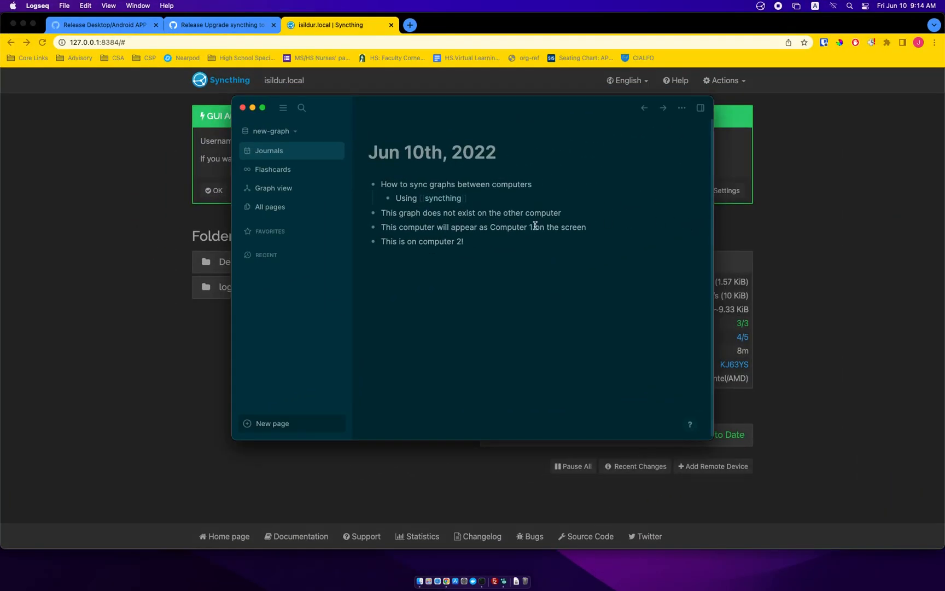